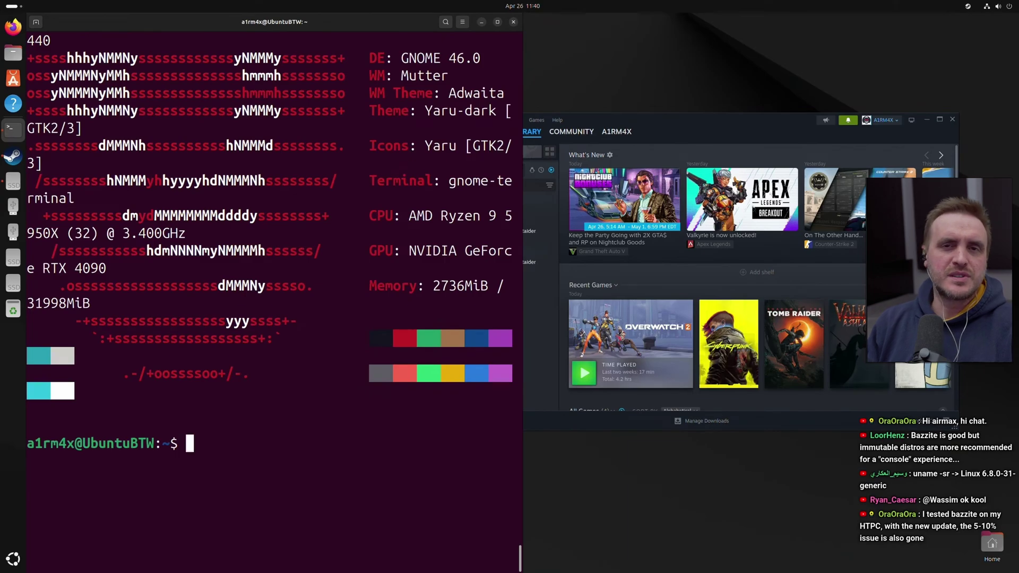
Step: Maximize the terminal to review the neofetch summary, then reposition the installer's welcome dialog
double_click(499, 23)
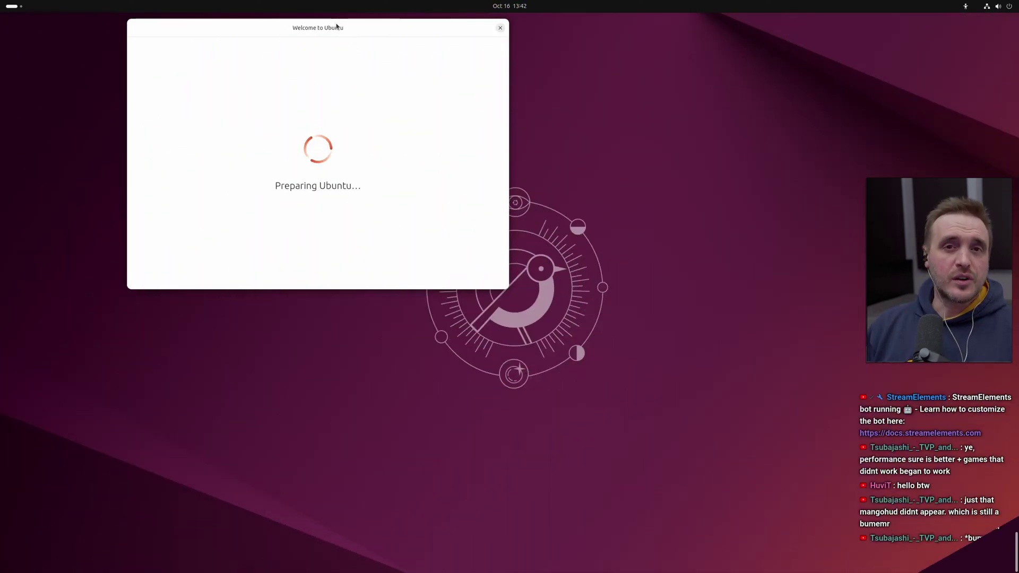
left_click_drag(342, 29, 545, 151)
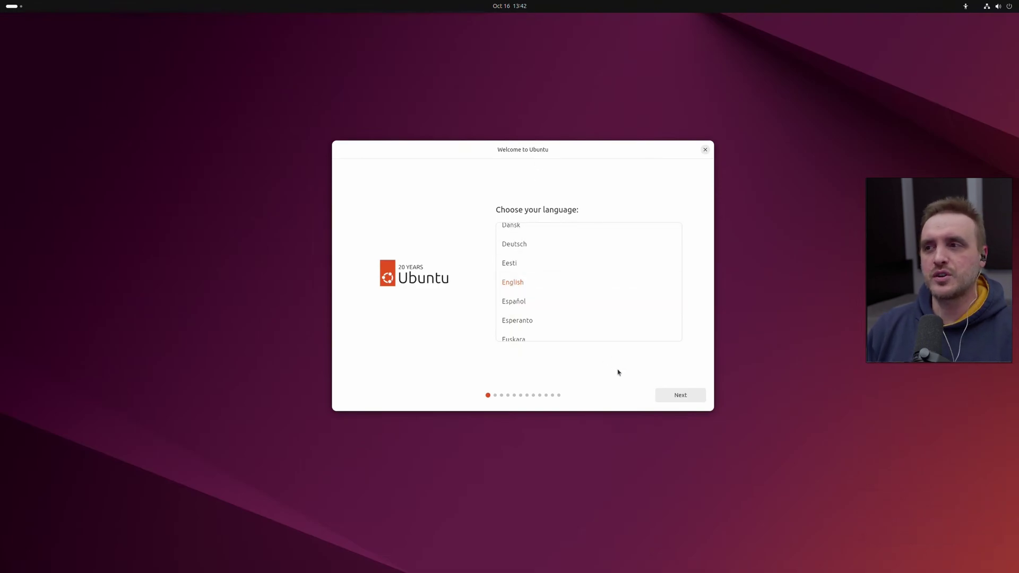
Step: Advance to accessibility options and expand then collapse the Pointing and clicking and Seeing sections
left_click(676, 397)
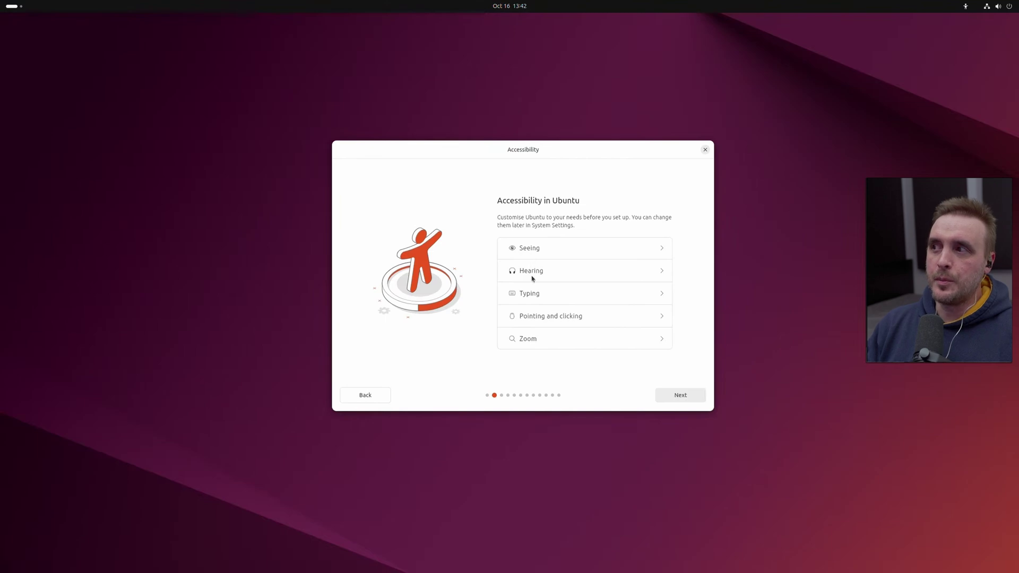
left_click(533, 314)
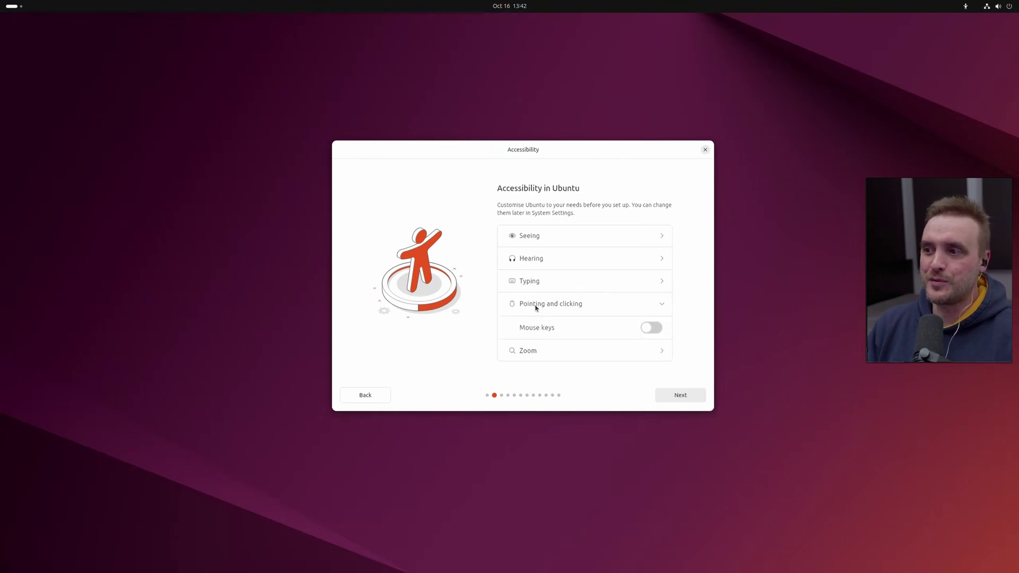
left_click(536, 307)
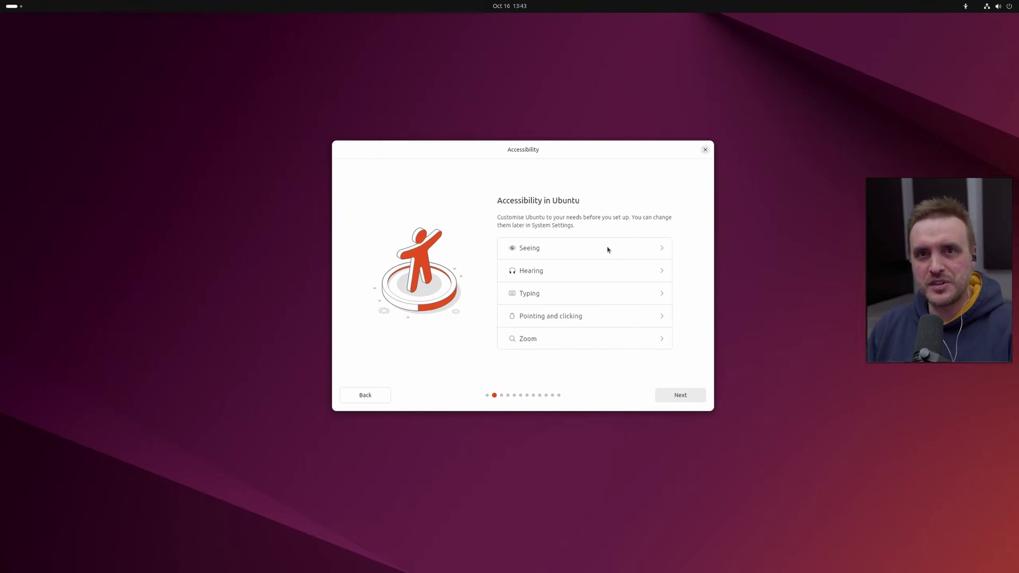
left_click(665, 249)
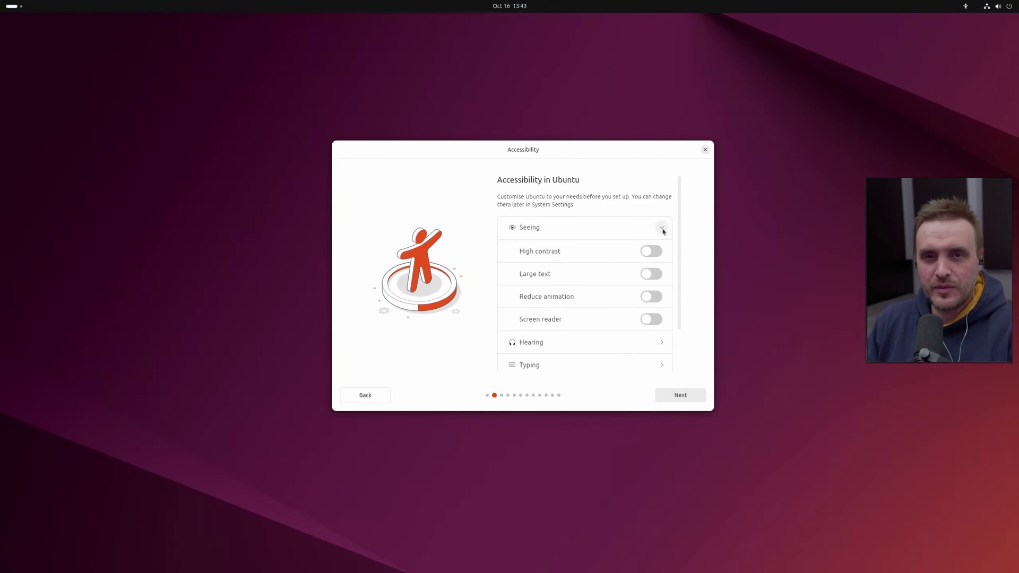
left_click(662, 228)
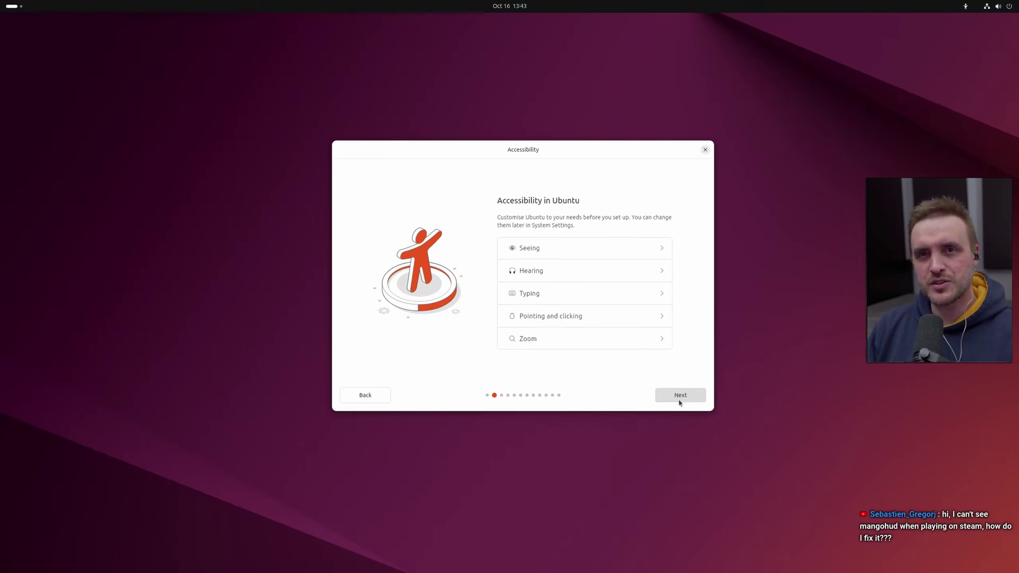
left_click_drag(574, 150, 564, 161)
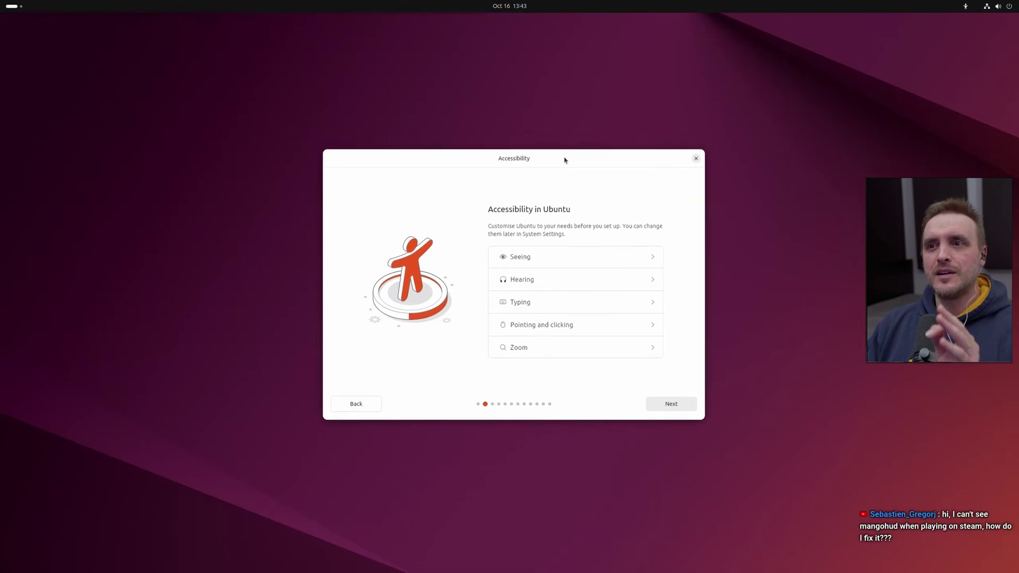
Step: Choose the 'English (US, intl., with dead keys)' keyboard variant and type a test character
left_click(670, 406)
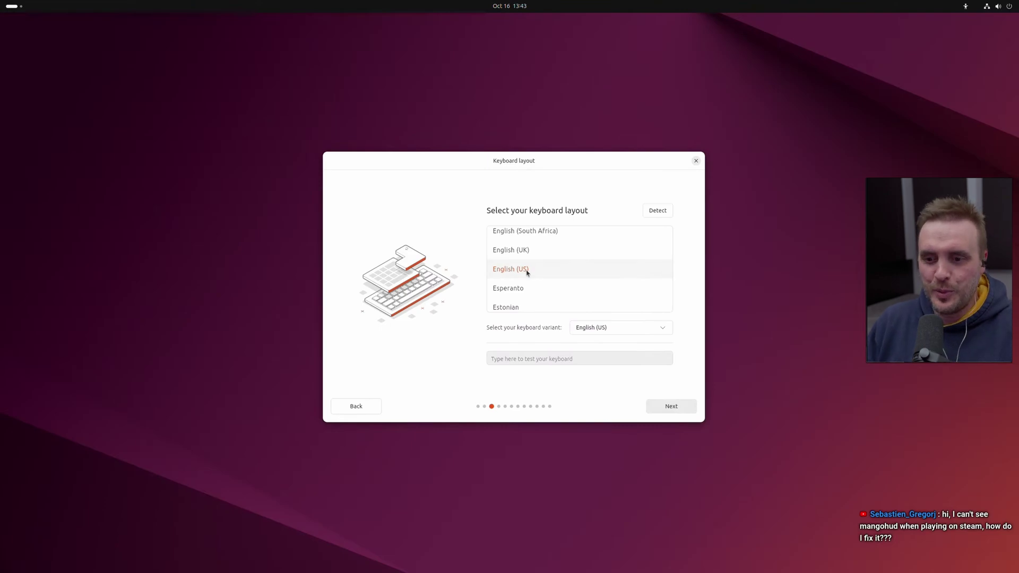
left_click(625, 331)
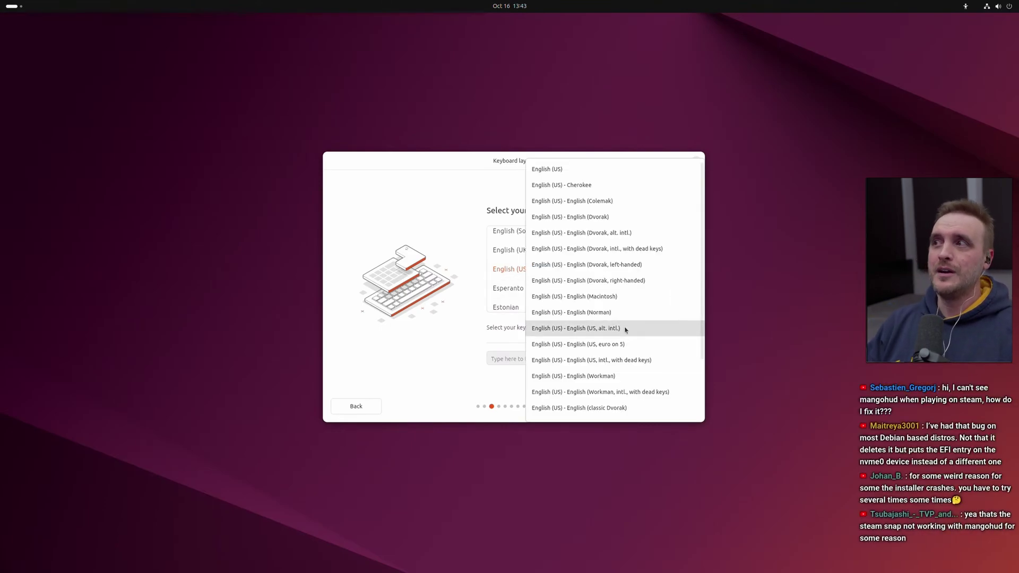
left_click(629, 360)
left_click(580, 360)
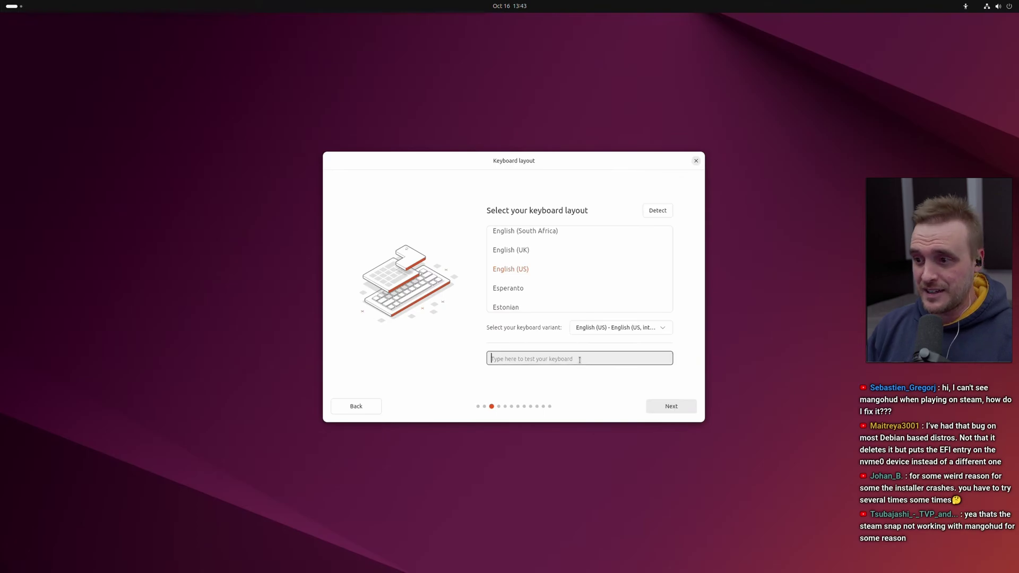
type("e")
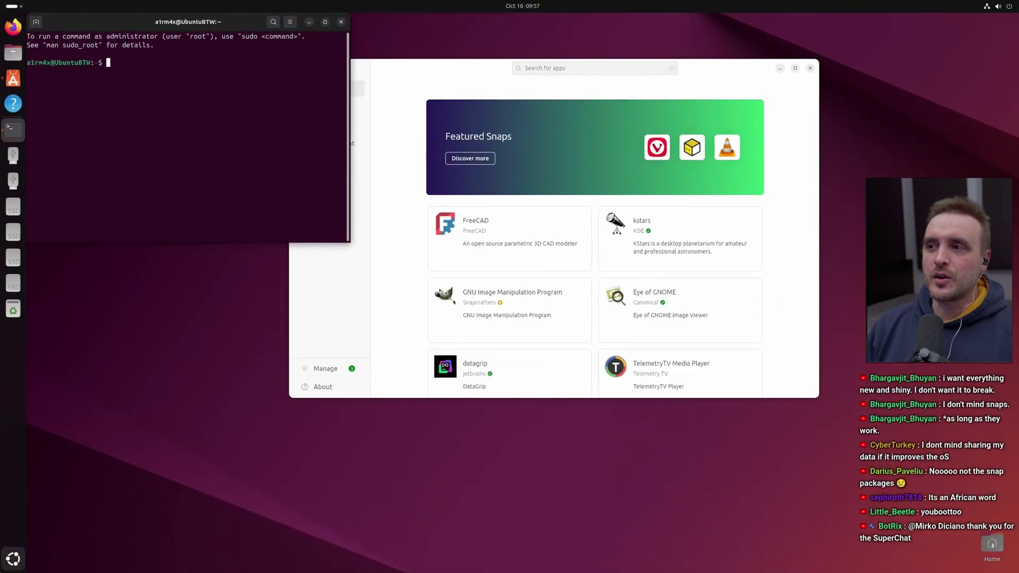
Step: Dismiss the Software Updater up-to-date notice and move the terminal to the screen centre
left_click(13, 558)
key("Escape")
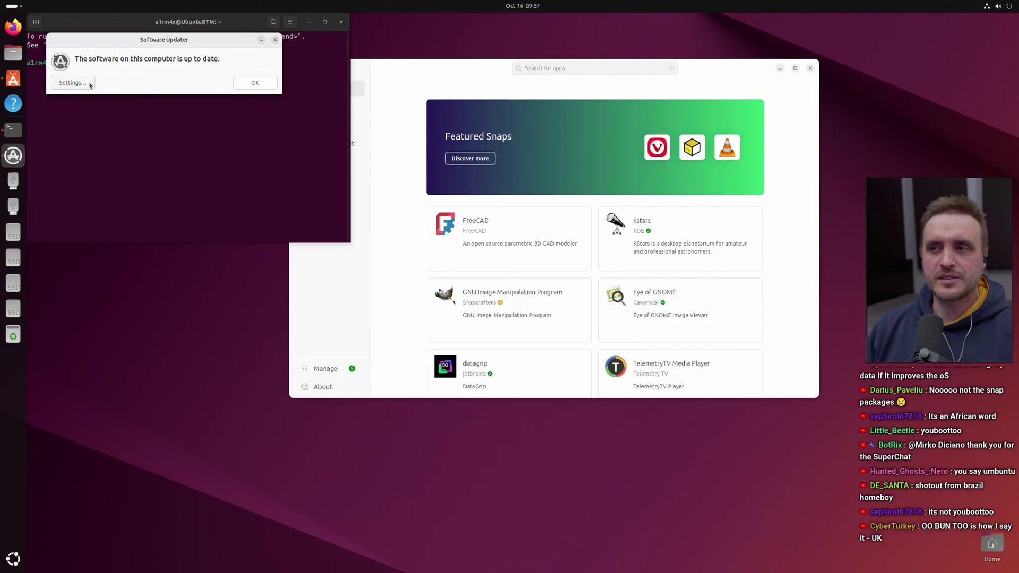
left_click(243, 83)
left_click_drag(221, 24, 586, 269)
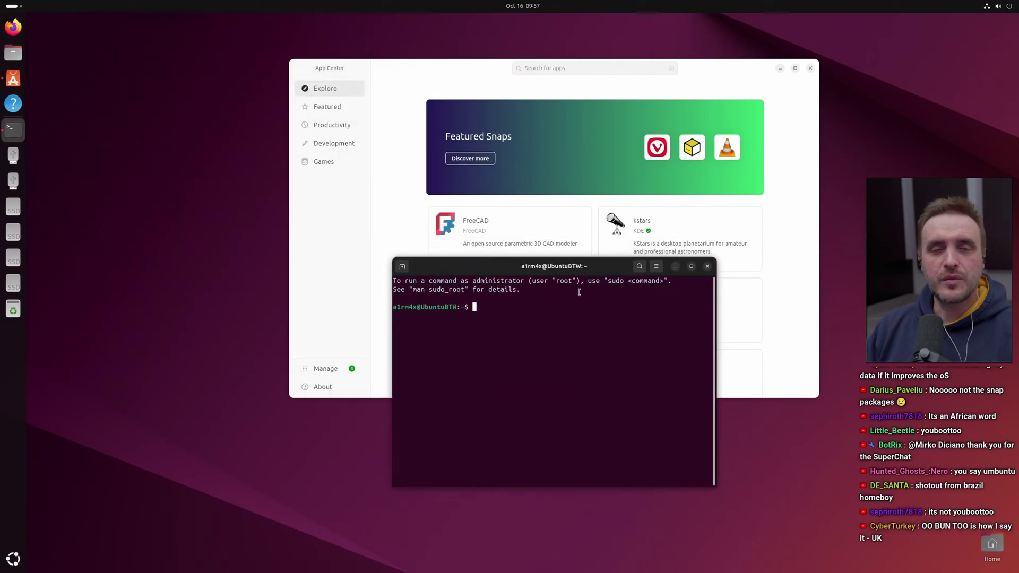
Step: Maximize the terminal, enlarge its font twice, clear it and run nvidia-smi
key("ctrl+plus")
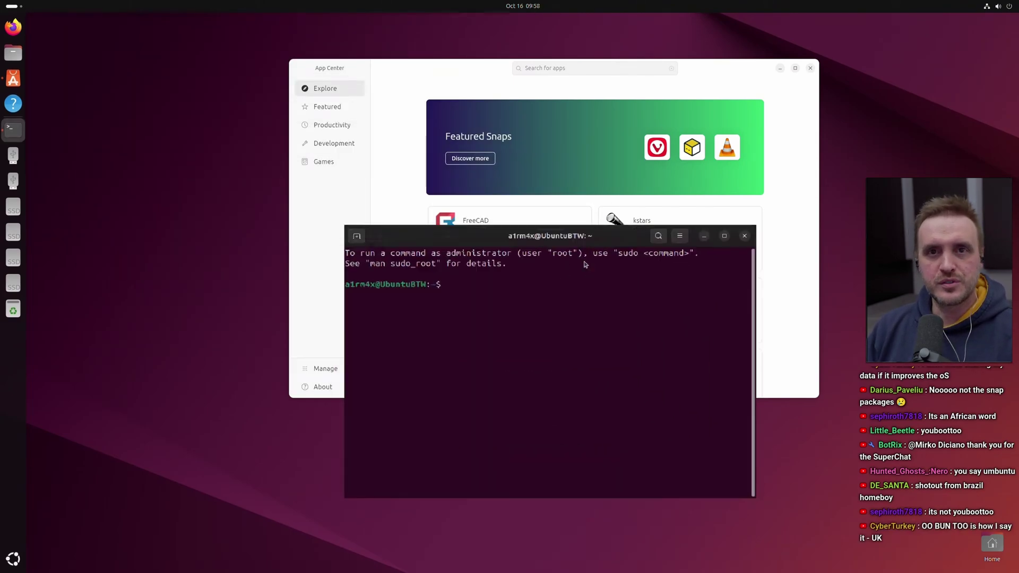
key("super+Up")
key("ctrl+plus")
key("ctrl+plus")
key("ctrl+plus")
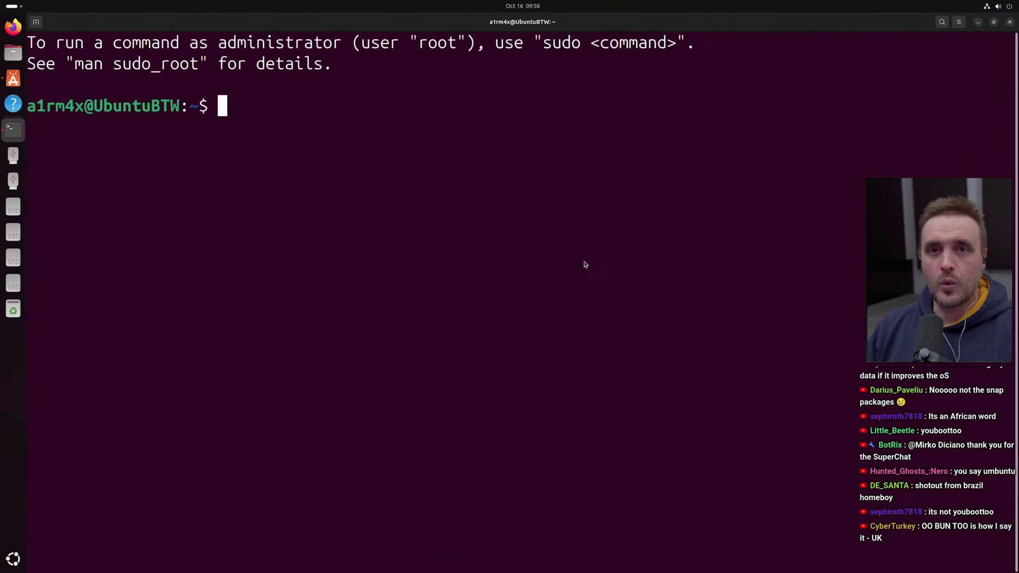
key("ctrl+l")
type("nvidia-")
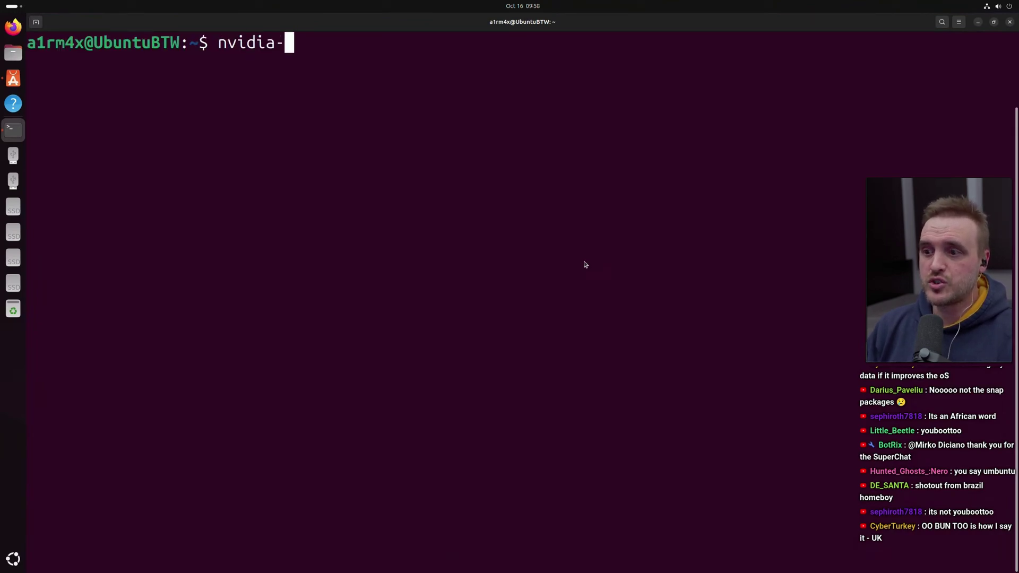
type("smi")
key("Return")
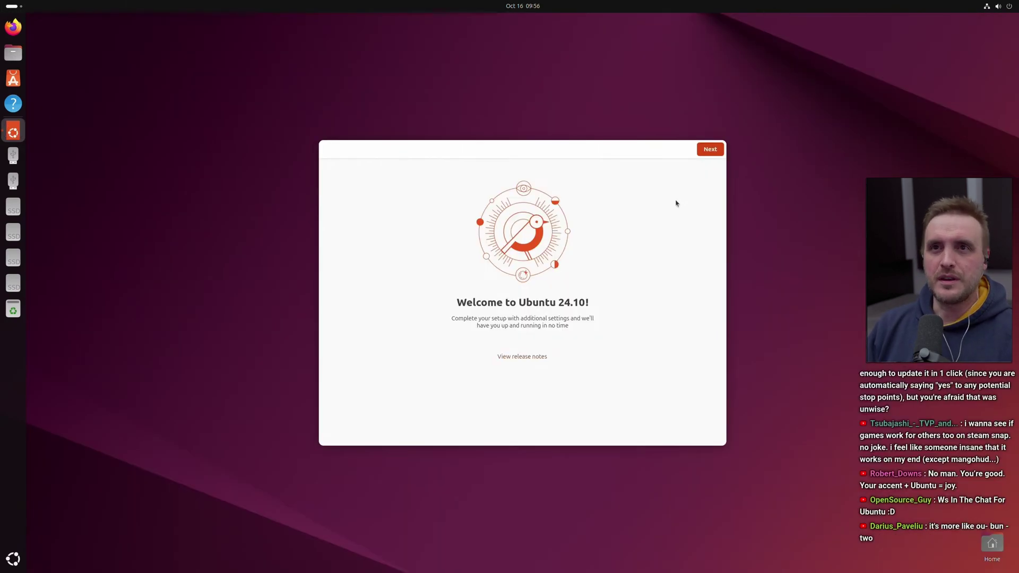
Step: Choose 'No, don't share system data', open App Center from the wizard and finish the welcome setup
left_click(710, 150)
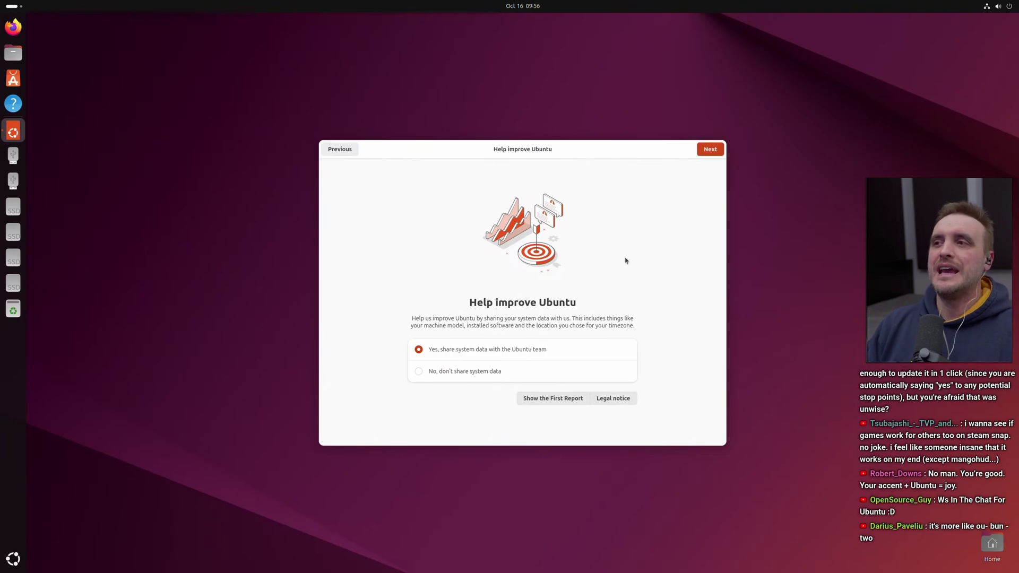
left_click(468, 375)
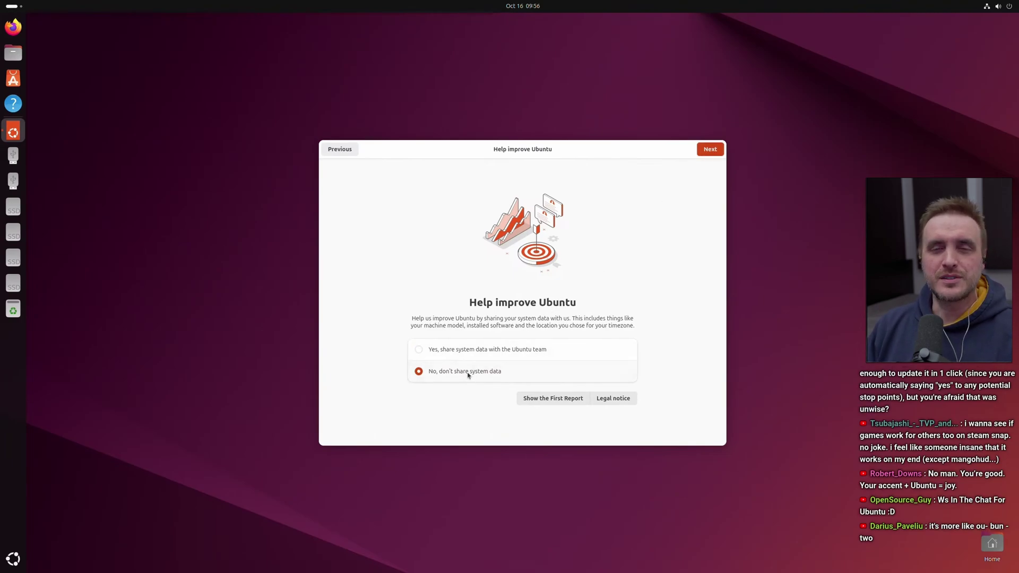
left_click(708, 152)
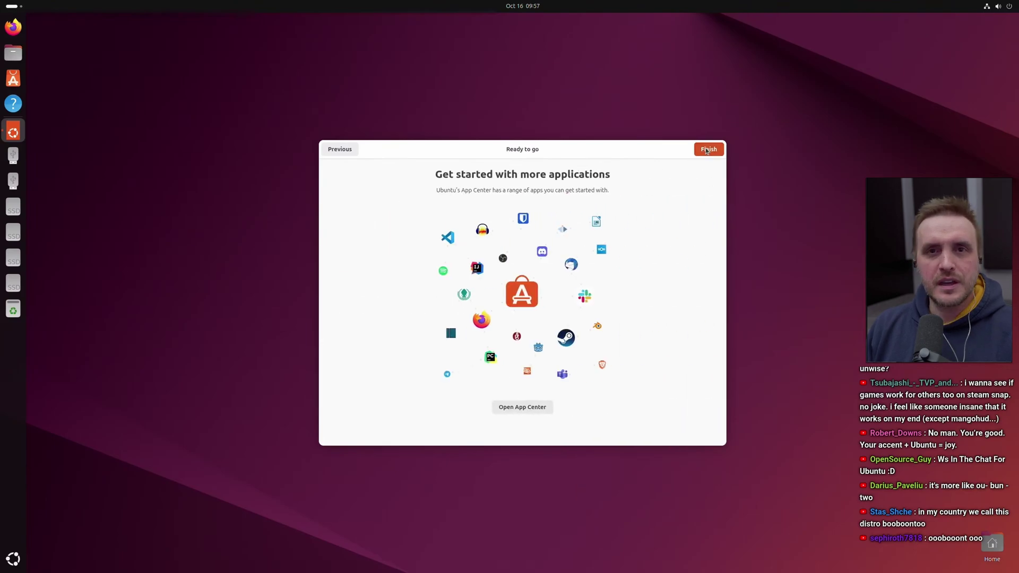
left_click(527, 408)
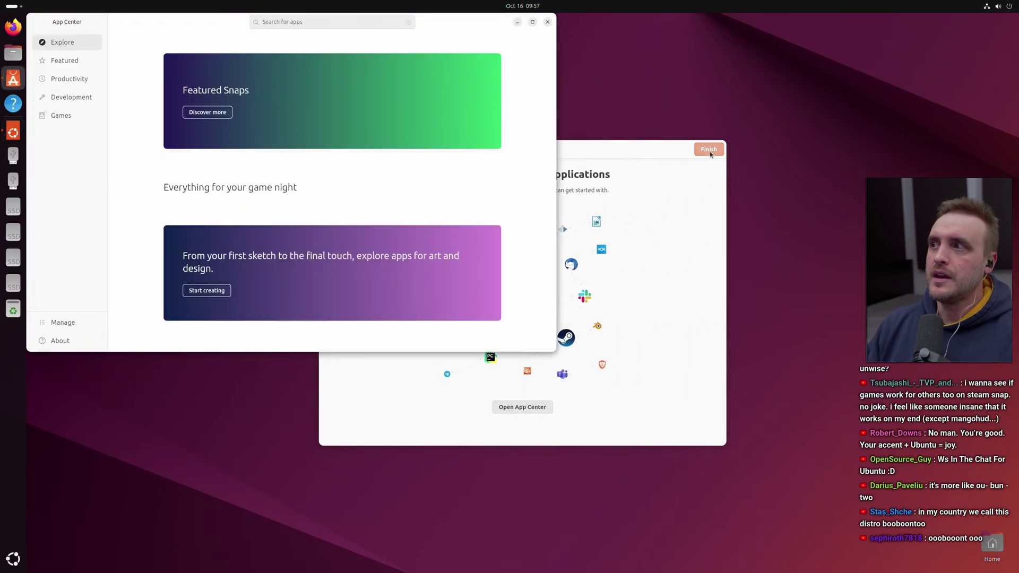
left_click(709, 151)
Step: Centre the App Center window and glance at the Activities overview
left_click_drag(453, 26, 716, 73)
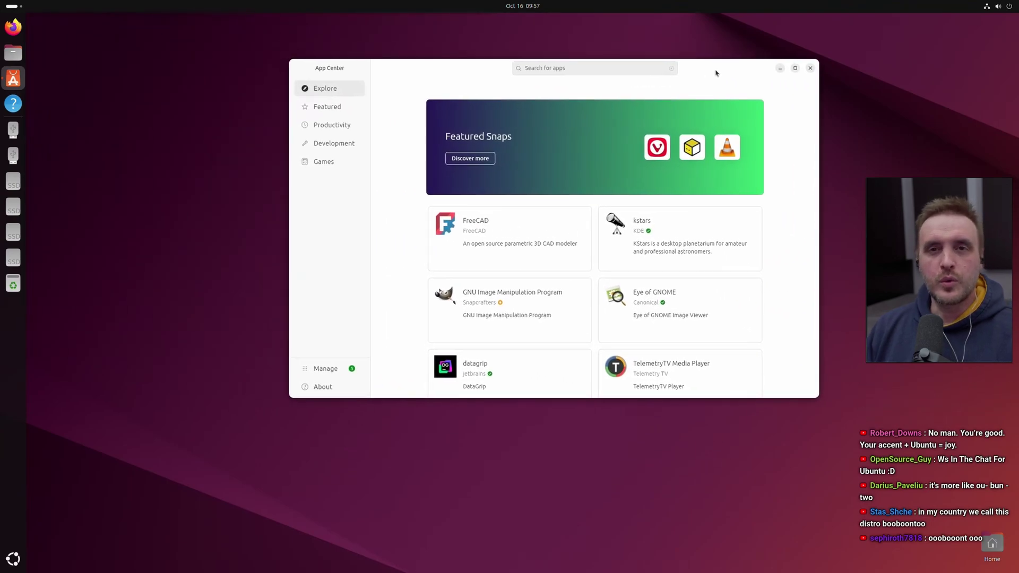
left_click(13, 7)
left_click(132, 88)
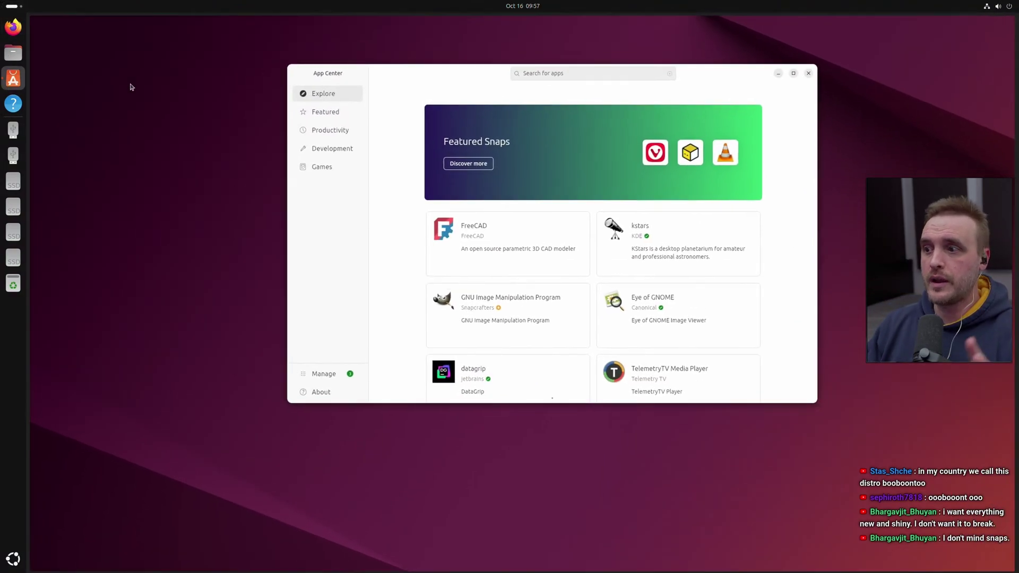
Step: Launch Terminal and Software Updater from the app grid, dismiss the up-to-date notice, and centre the terminal
mouse_move(1, 2)
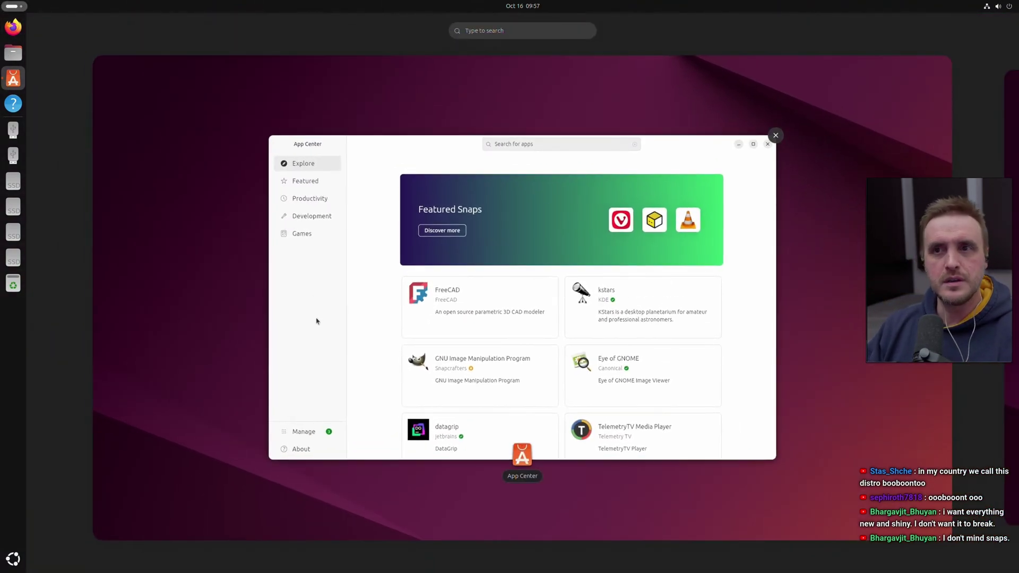
key("super+a")
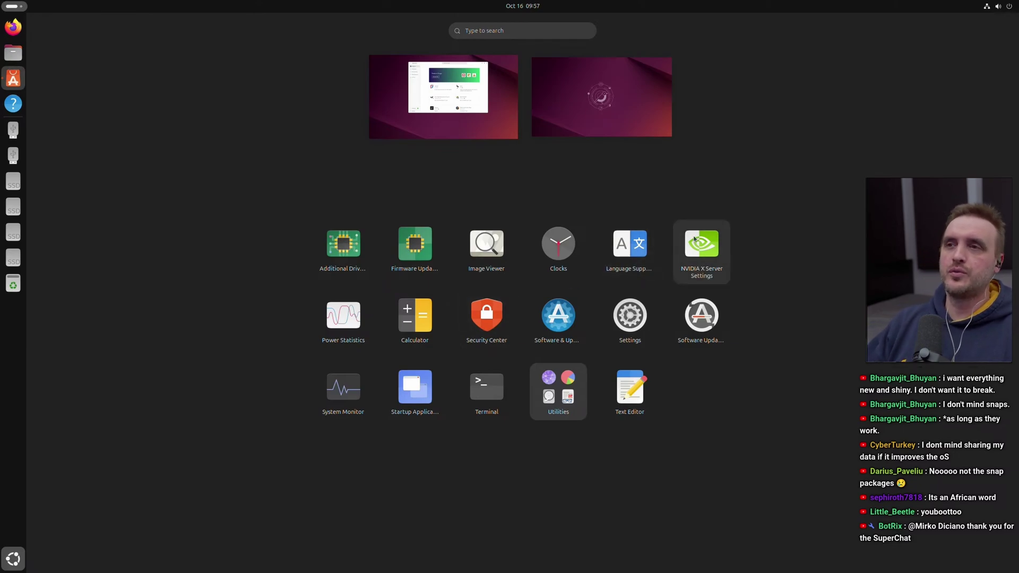
left_click(476, 405)
left_click(13, 559)
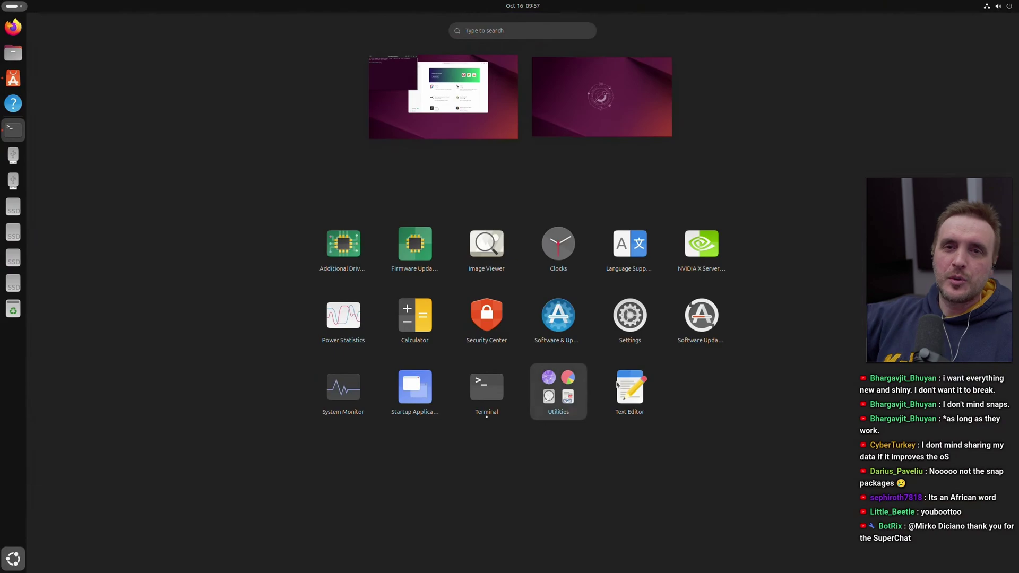
left_click(702, 315)
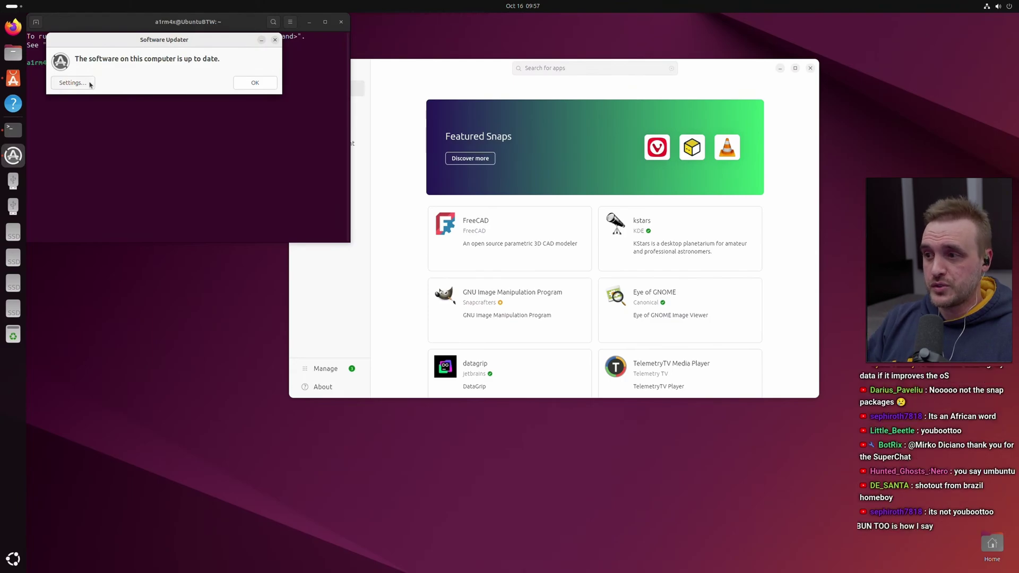
left_click(251, 83)
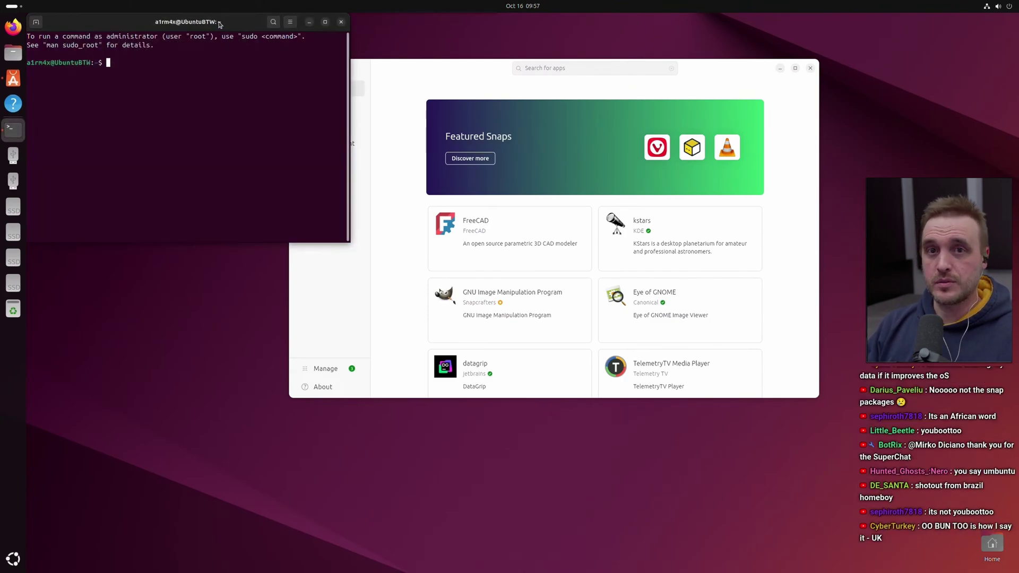
left_click_drag(221, 23, 582, 267)
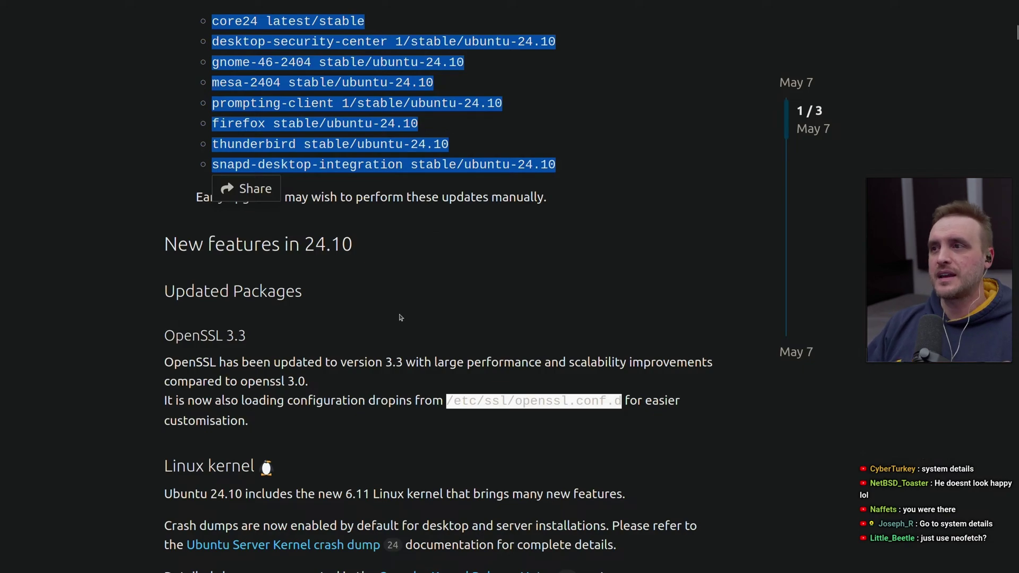
Step: Scroll the 24.10 release notes, highlighting phrases in the Linux kernel 6.11 paragraph
scroll(402, 316, "down", 2)
scroll(238, 283, "down", 2)
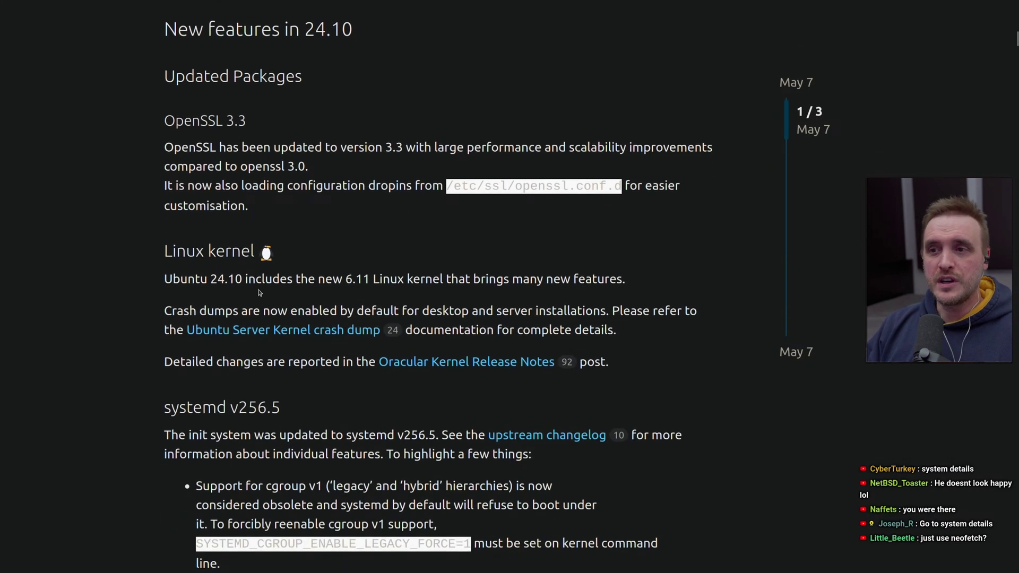
left_click_drag(164, 279, 257, 279)
left_click_drag(325, 278, 610, 280)
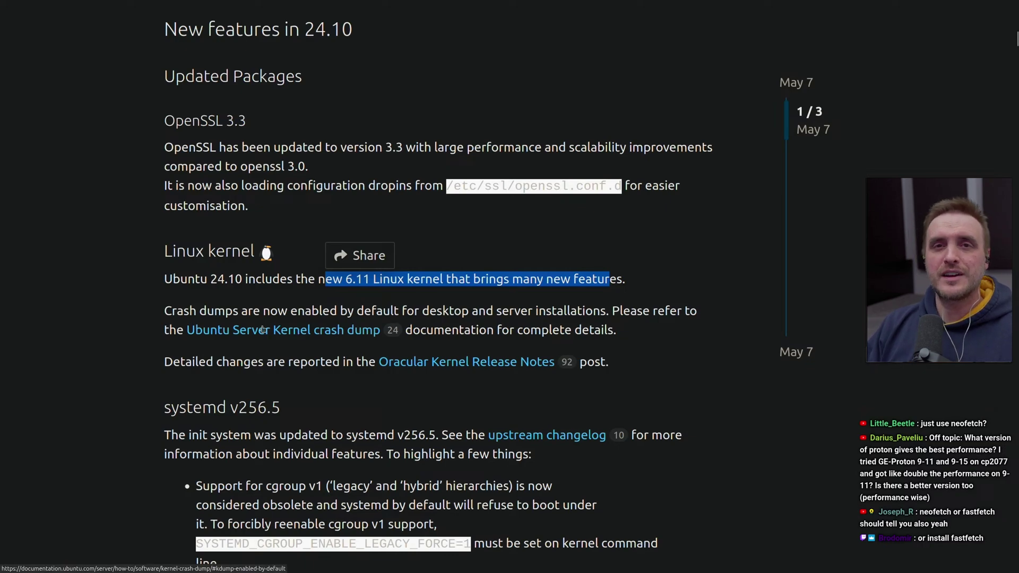
left_click_drag(164, 279, 191, 279)
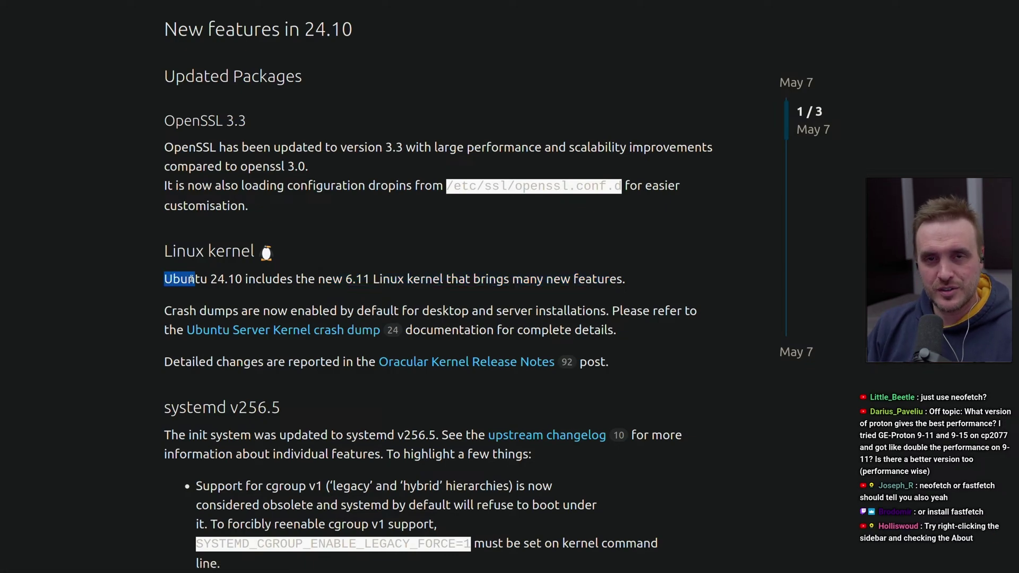
left_click_drag(191, 279, 210, 280)
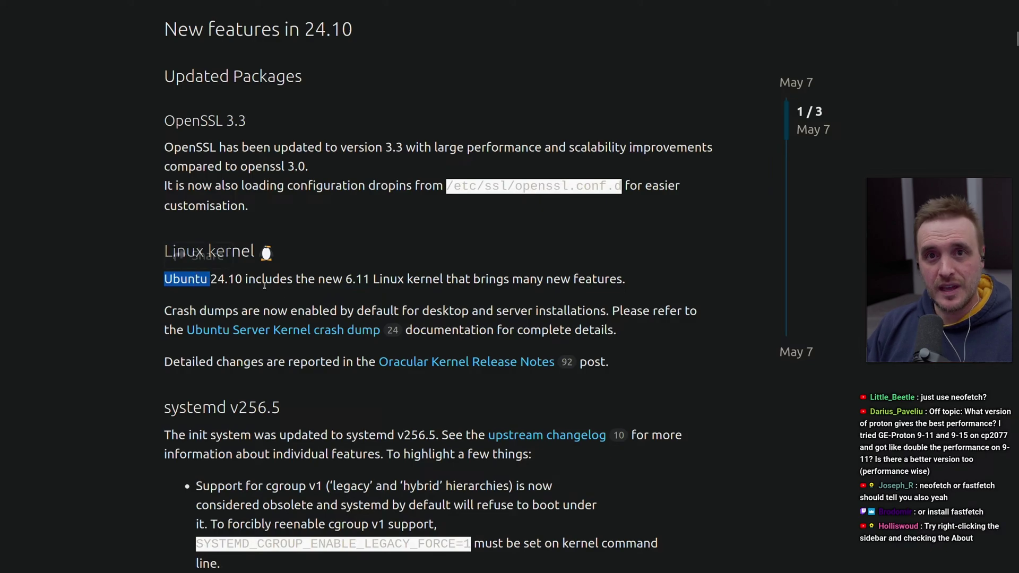
scroll(370, 302, "up", 15)
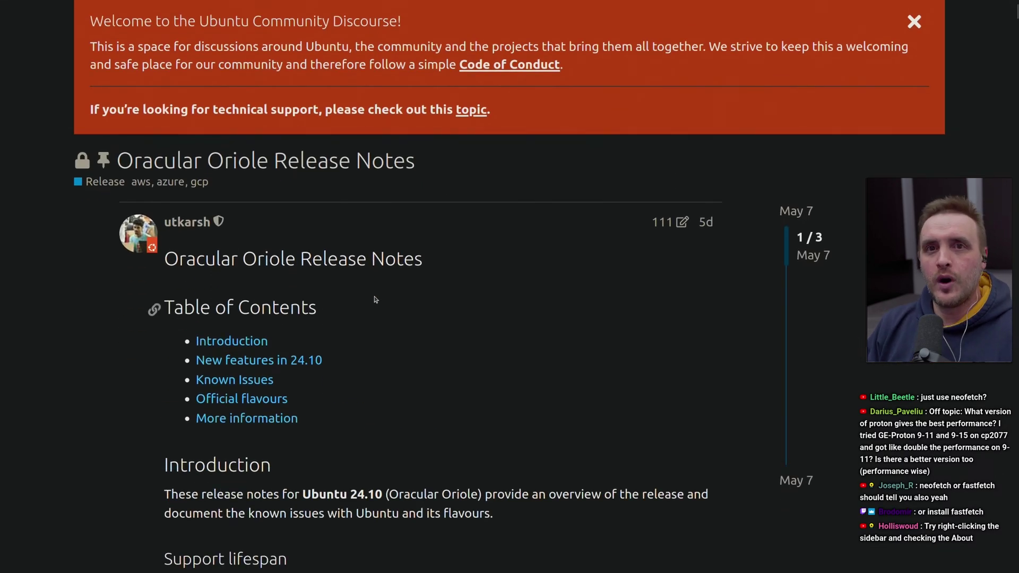
scroll(375, 300, "down", 14)
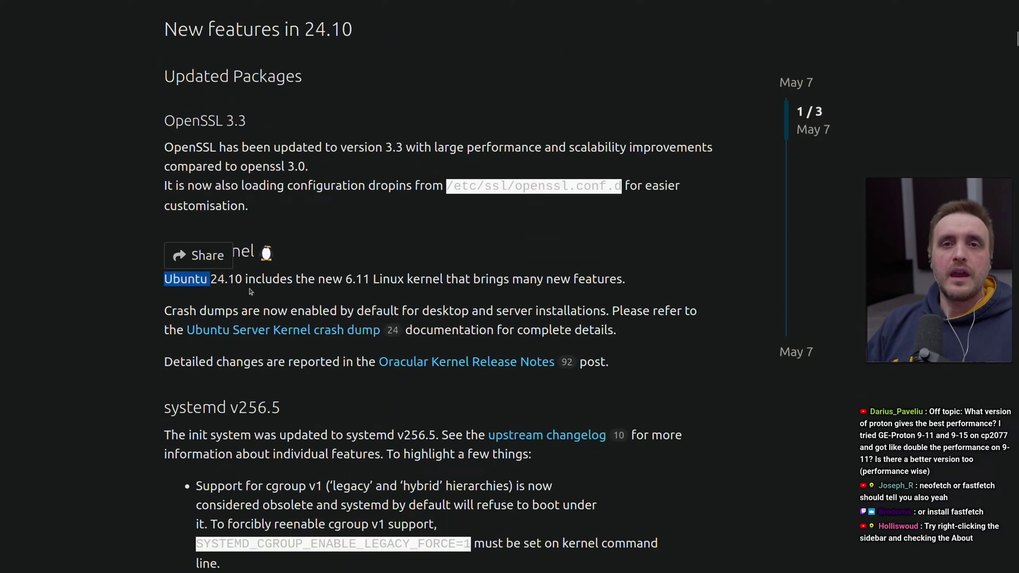
left_click(331, 277)
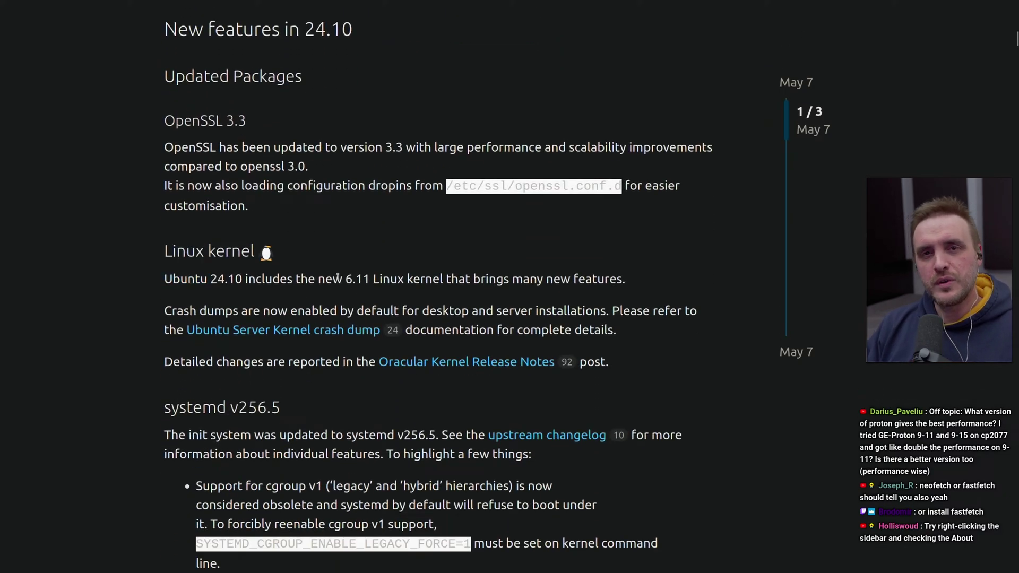
scroll(338, 277, "down", 4)
scroll(338, 275, "up", 2)
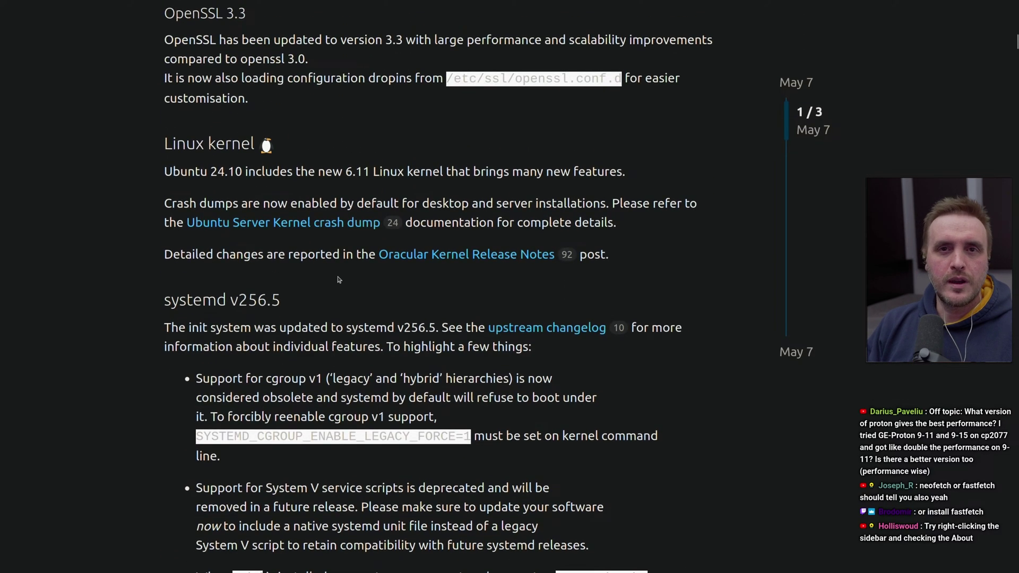
scroll(339, 280, "down", 2)
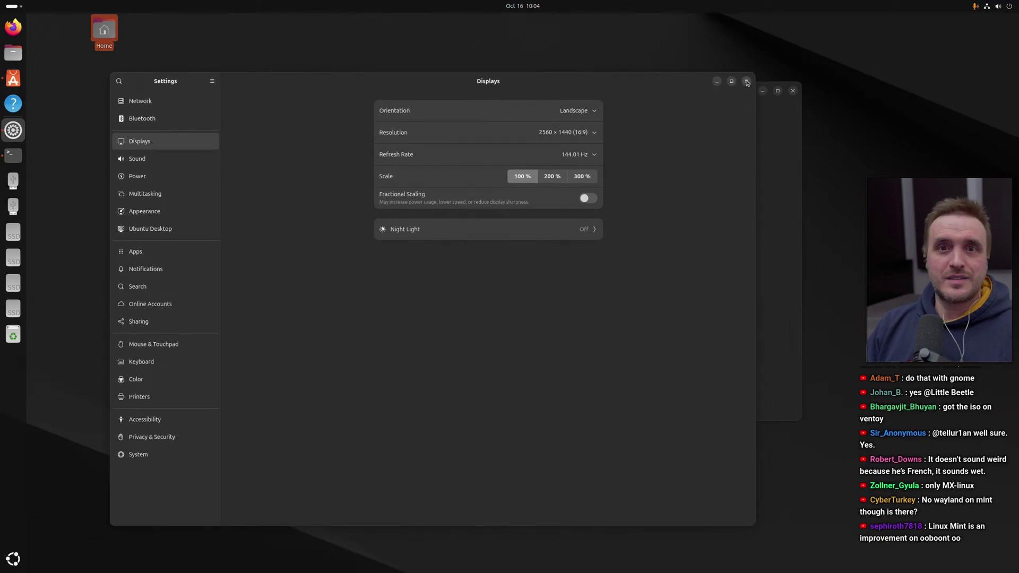
Step: Close Display settings, move and enlarge the App Center window, and search for steam
left_click(747, 81)
left_click(601, 94)
left_click_drag(711, 93, 582, 55)
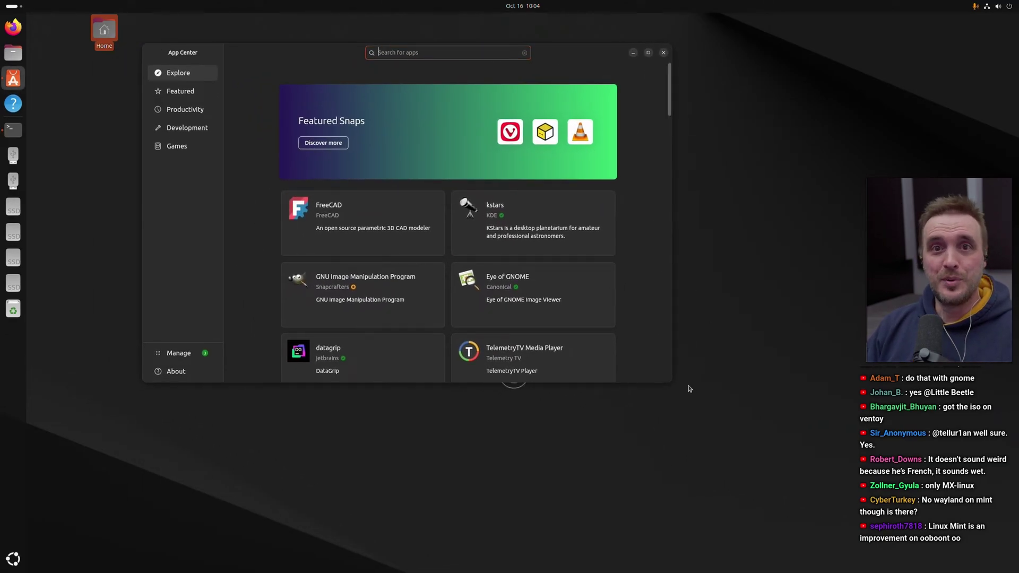
left_click_drag(671, 382, 767, 513)
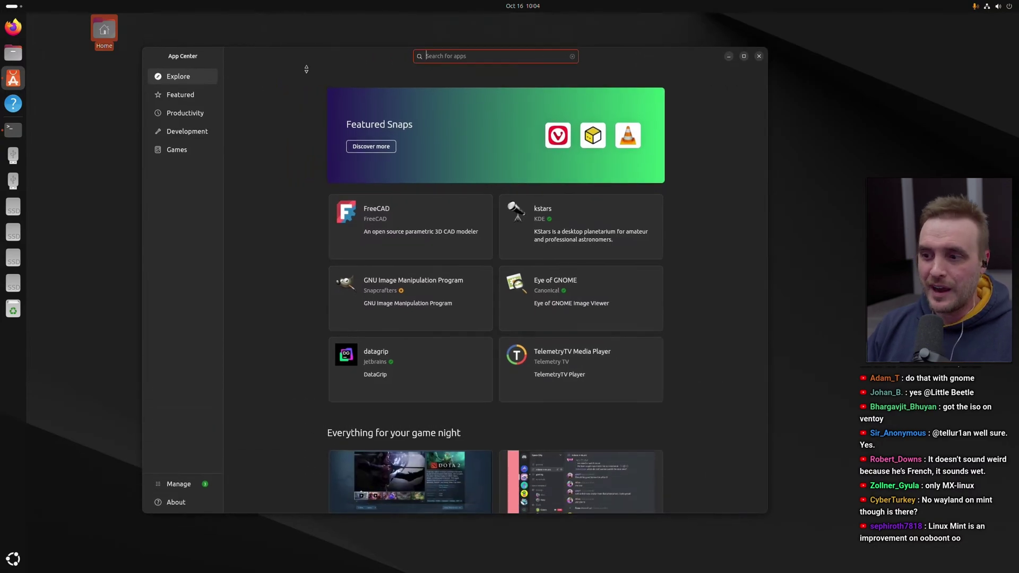
left_click_drag(307, 69, 287, 79)
type("steam")
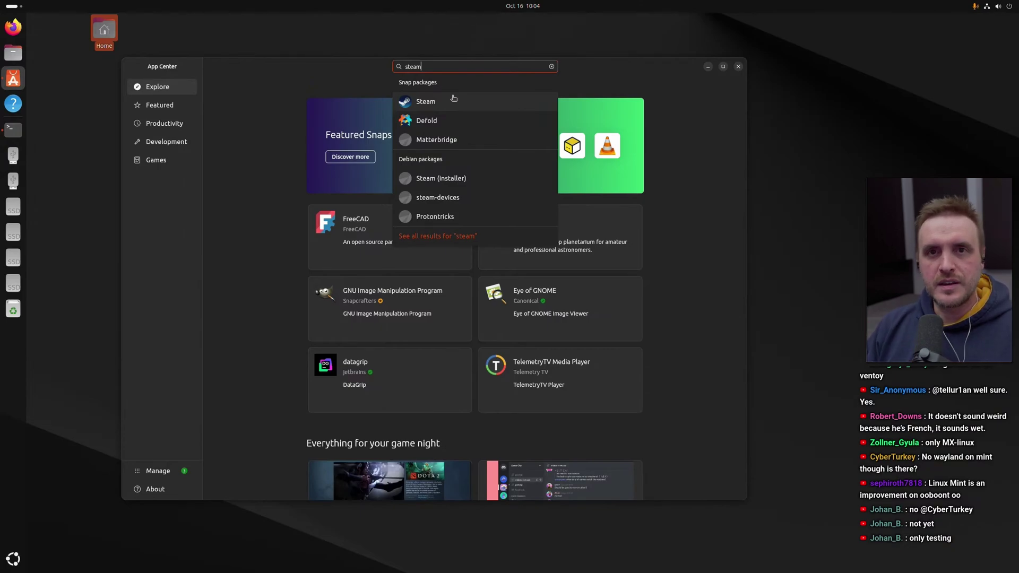
Step: Bring the terminal to the front, tile it to the left half and remove a stray character
left_click(11, 7)
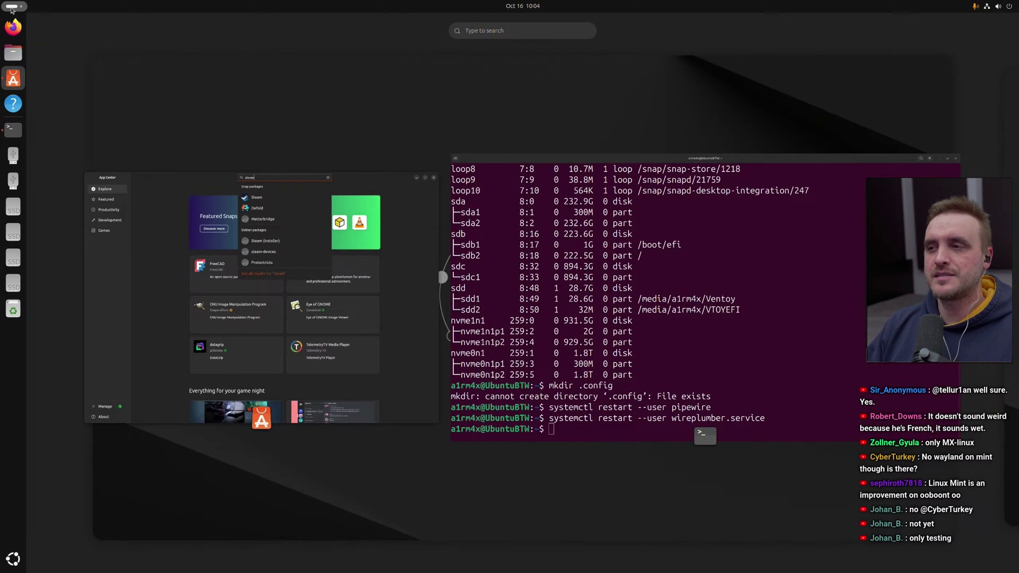
left_click(13, 129)
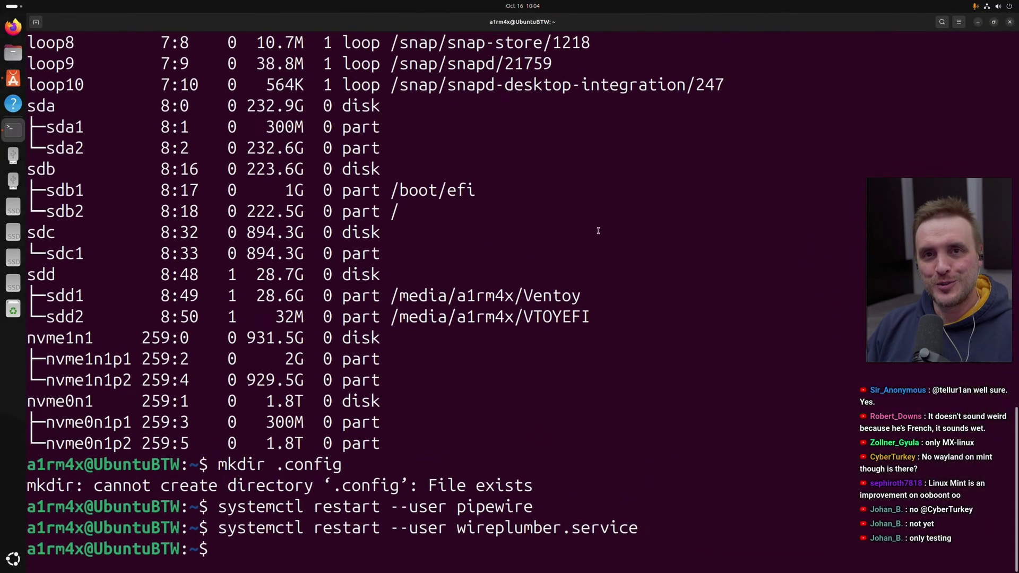
type("z")
key("super+Left")
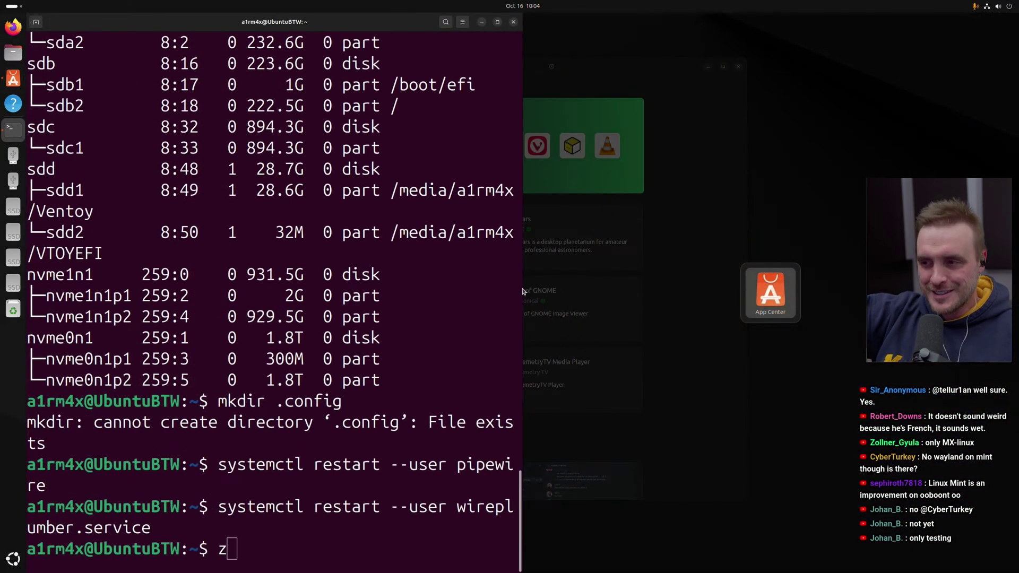
key("Escape")
key("BackSpace")
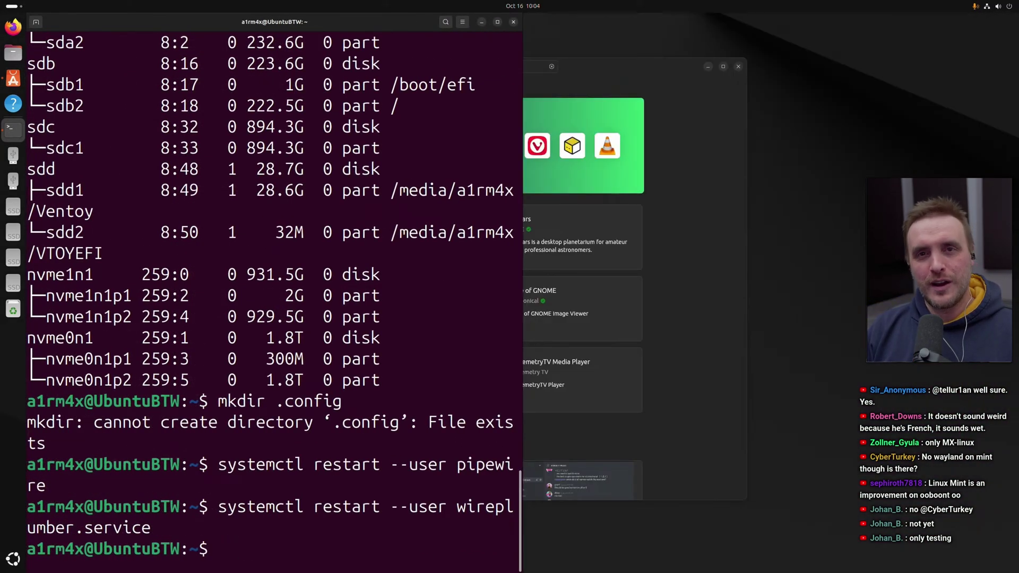
Step: Run snap list in a maximized terminal and highlight rows like firefox and gnome-42-2204 through snap-store
type("sn")
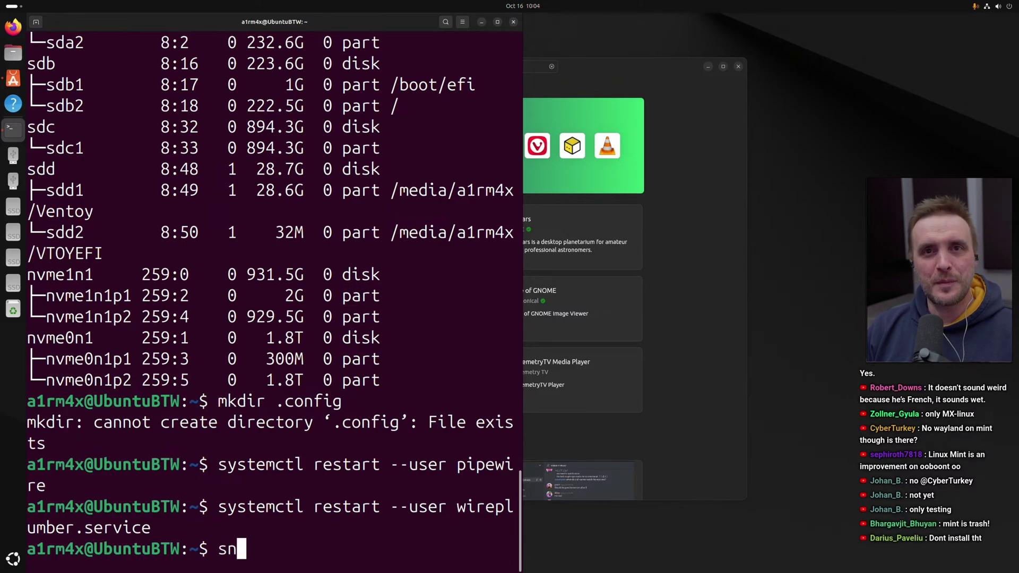
type("ap list")
key("Return")
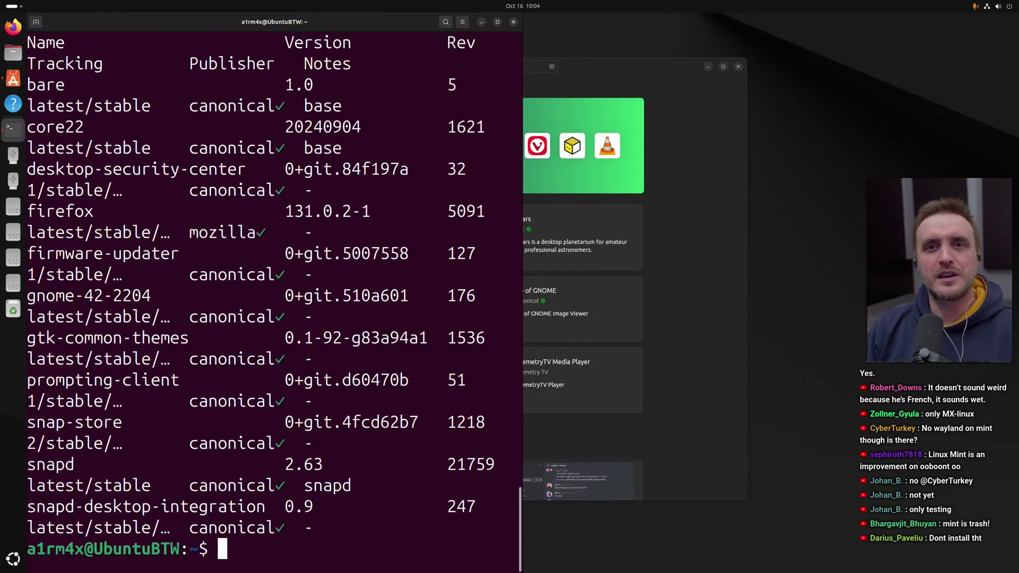
double_click(408, 27)
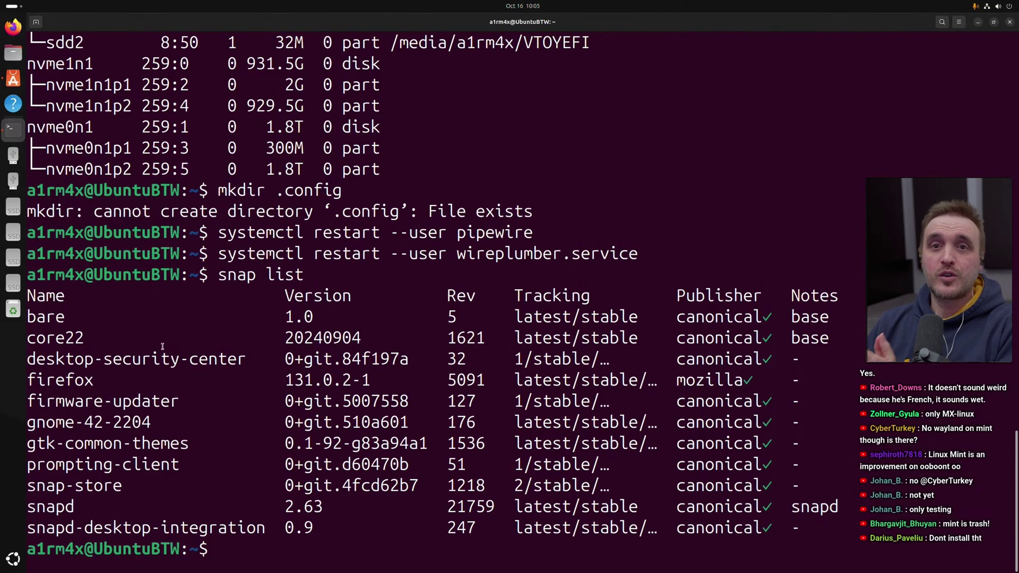
left_click_drag(29, 382, 93, 382)
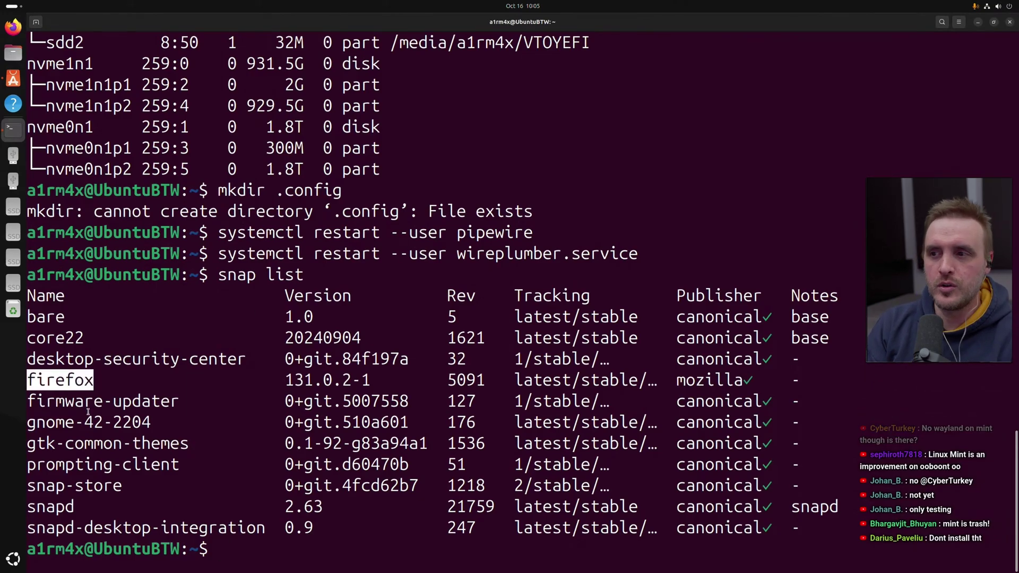
left_click_drag(36, 422, 101, 481)
left_click(211, 429)
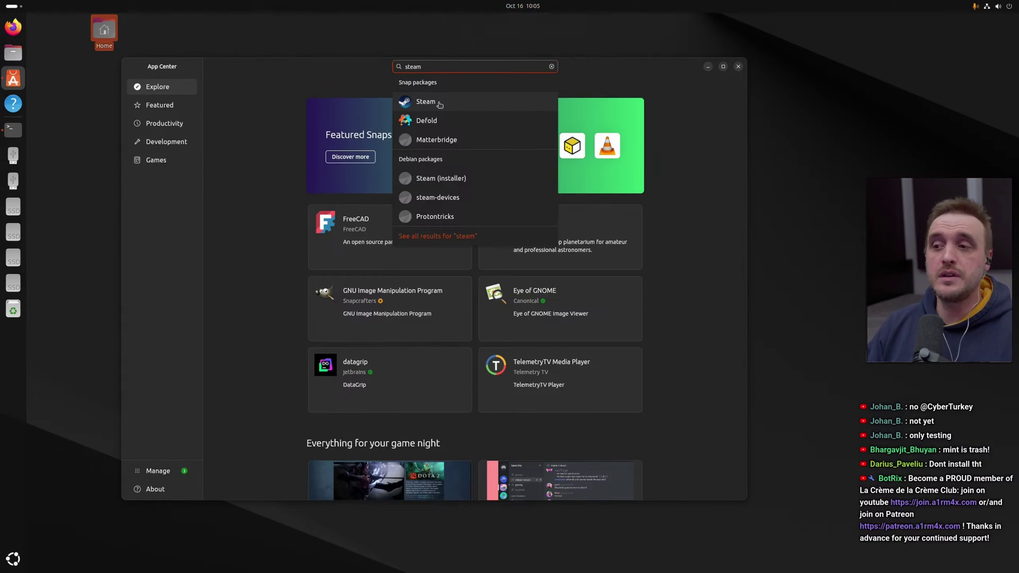
Step: Open the Steam snap's page and install it, authenticating with the administrator password
left_click(441, 105)
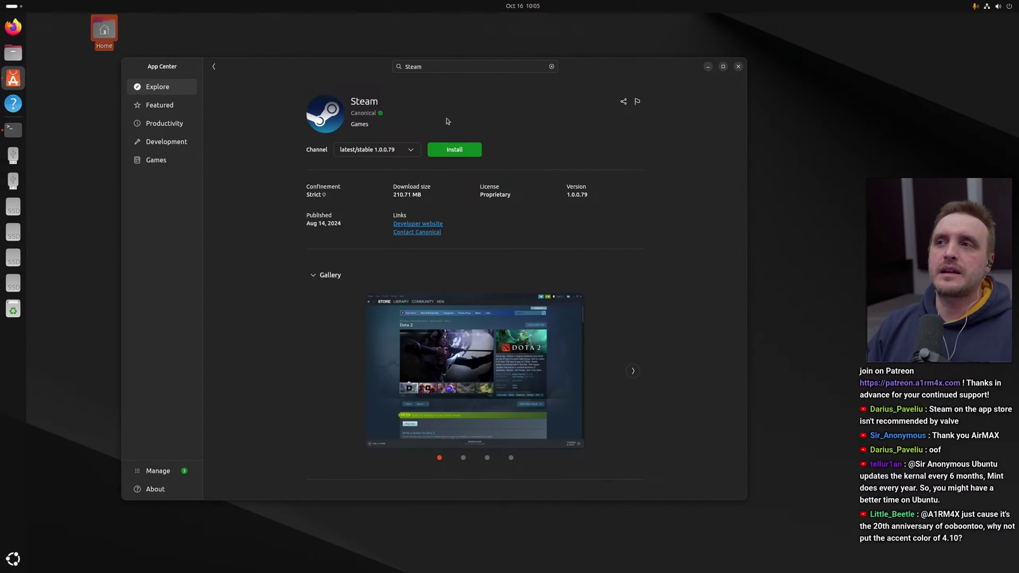
left_click(456, 152)
type("****")
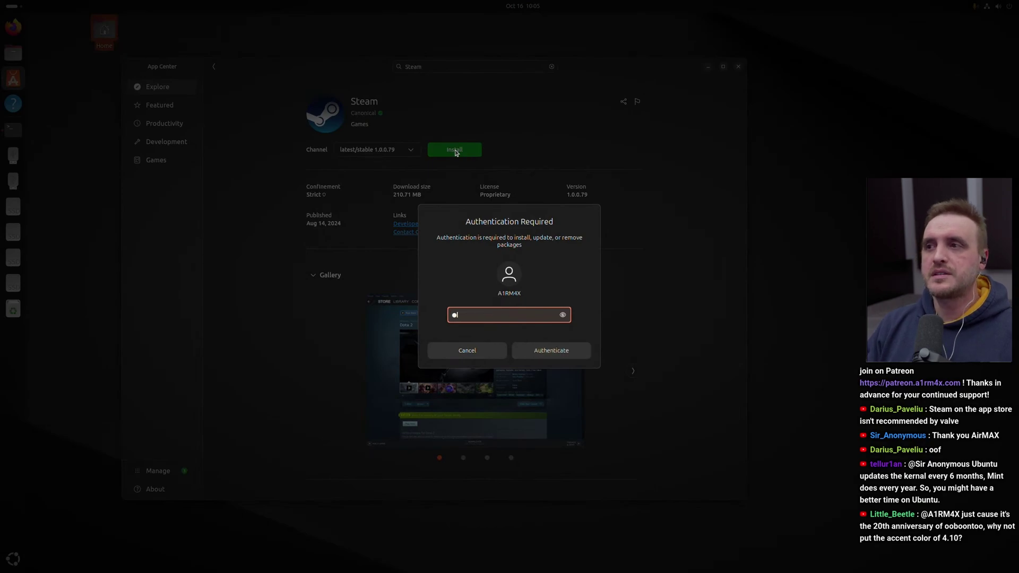
key("Return")
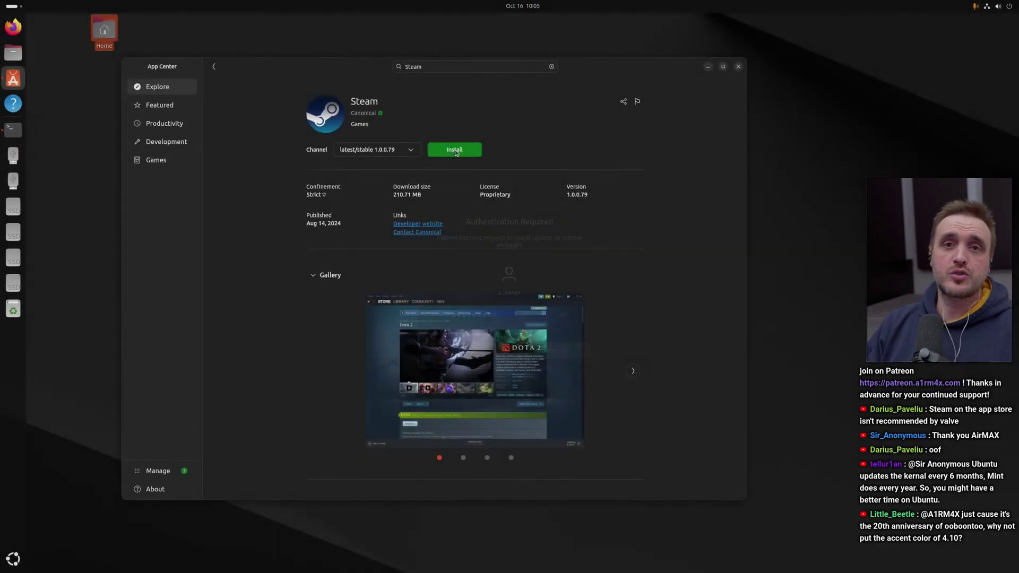
Step: Open a maximized Firefox private window from the dock, then Alt+Tab back to App Center
right_click(19, 33)
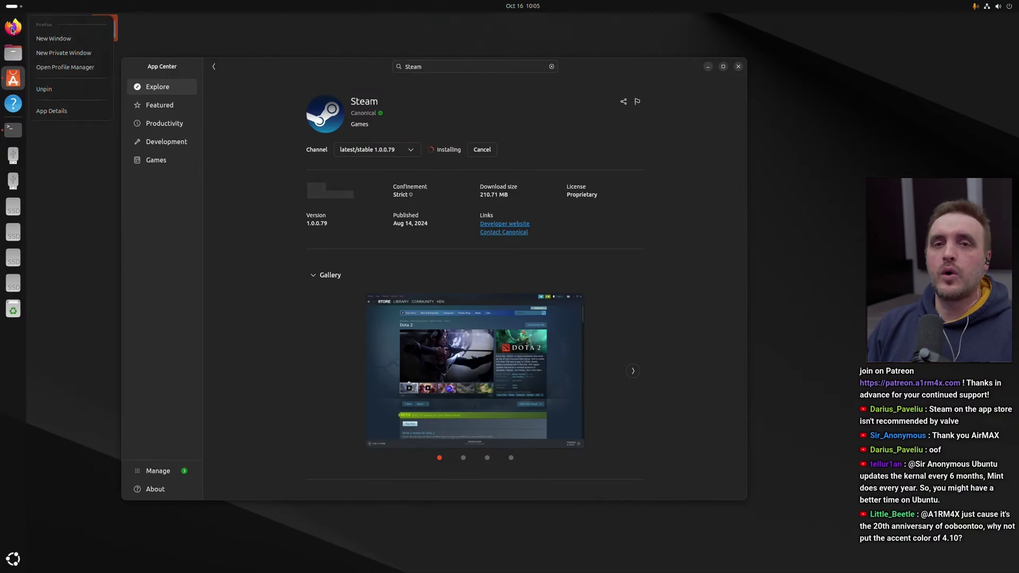
left_click(46, 53)
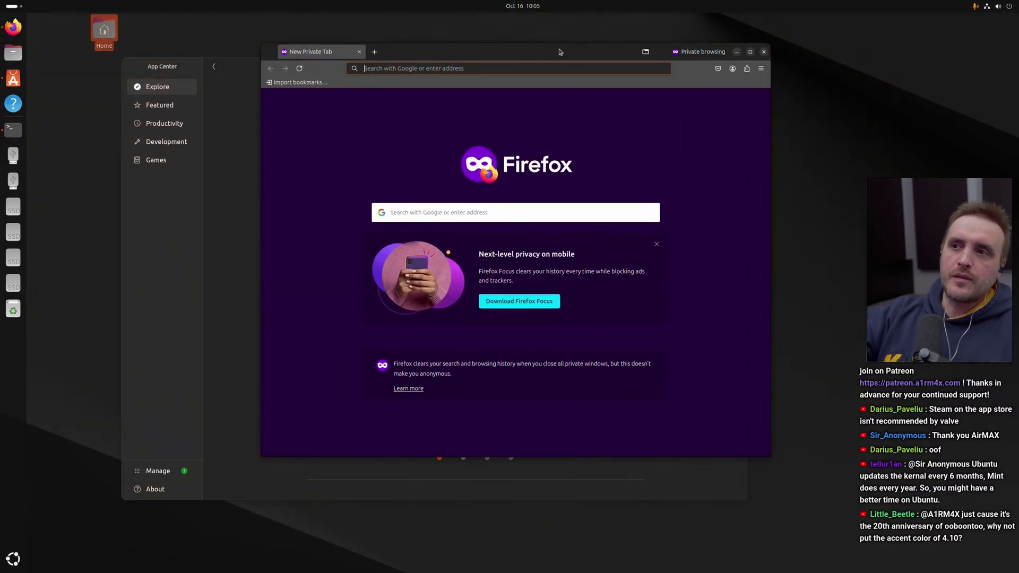
double_click(559, 52)
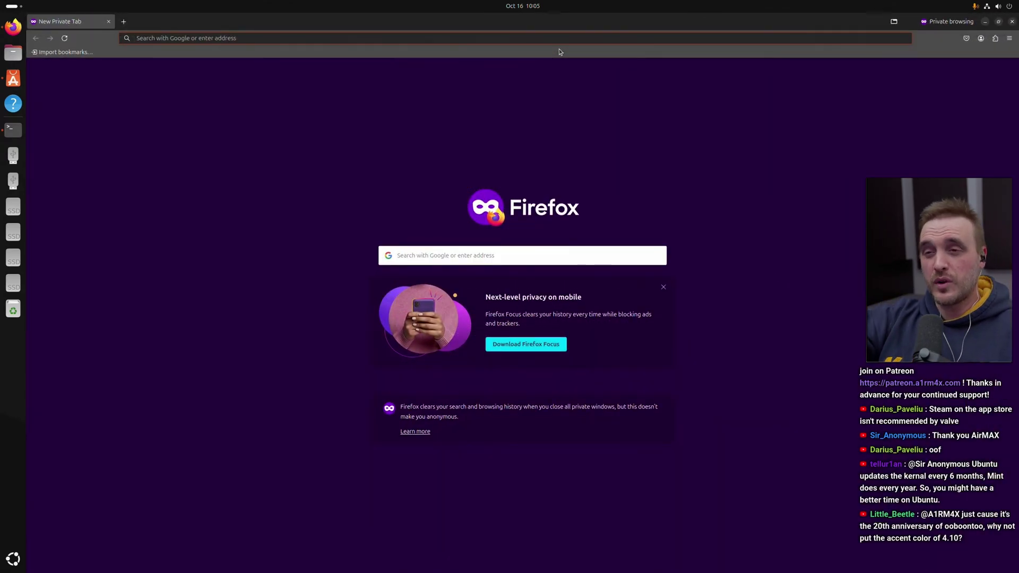
type("ub")
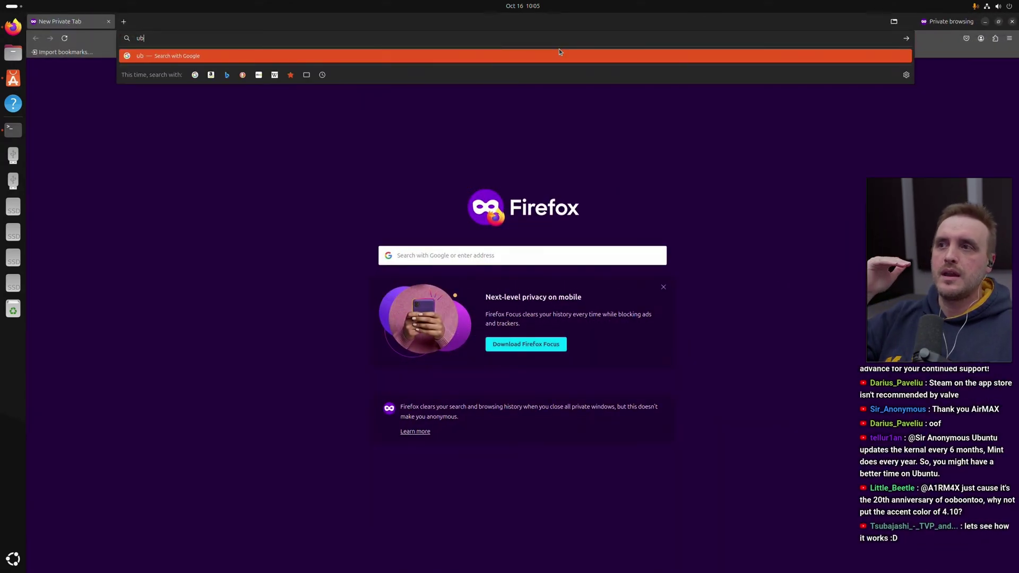
key("alt+Tab")
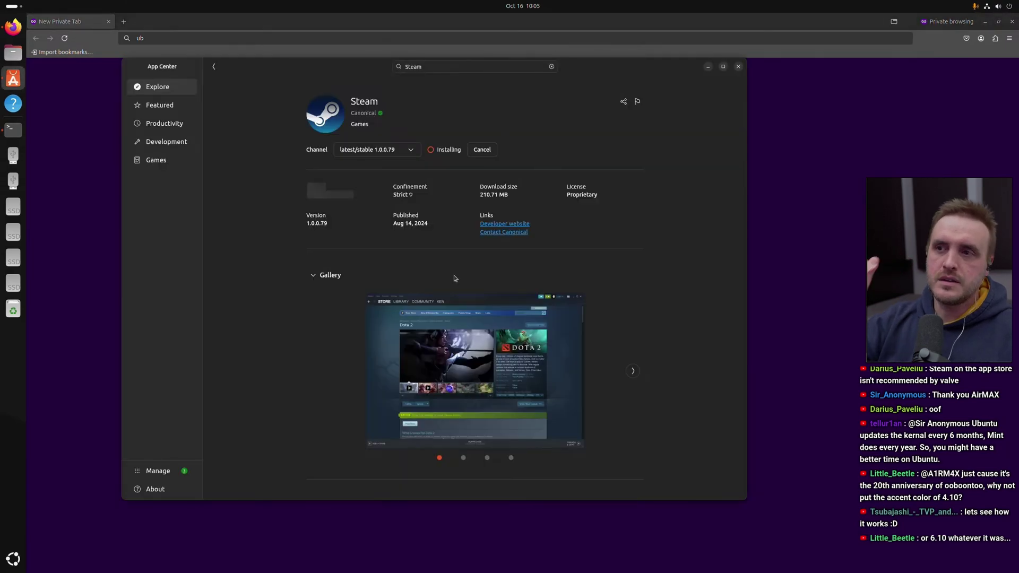
key("alt+Tab")
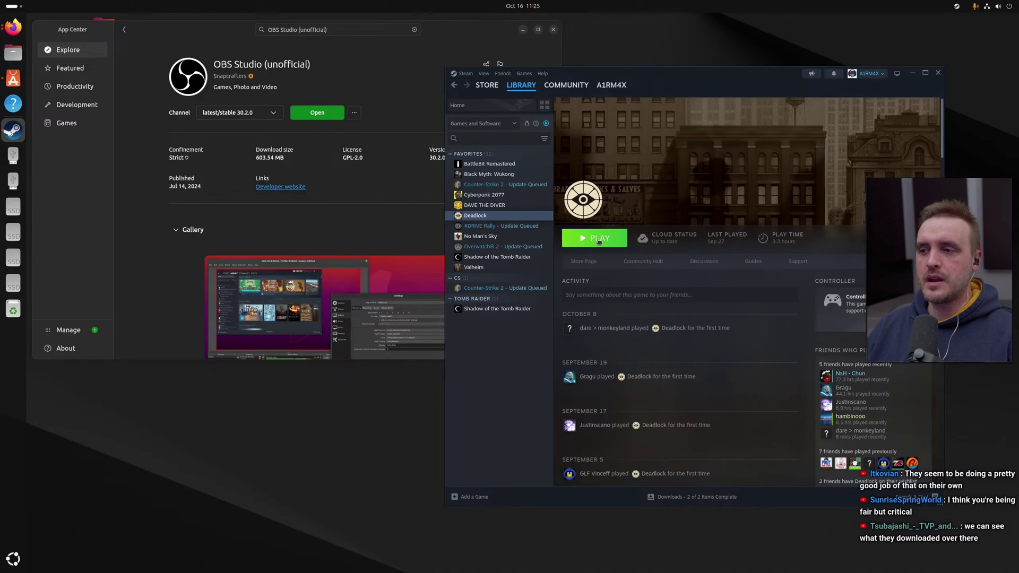
Step: Press PLAY on Deadlock in the Steam Library to reach its Early Development Build main menu
left_click(599, 240)
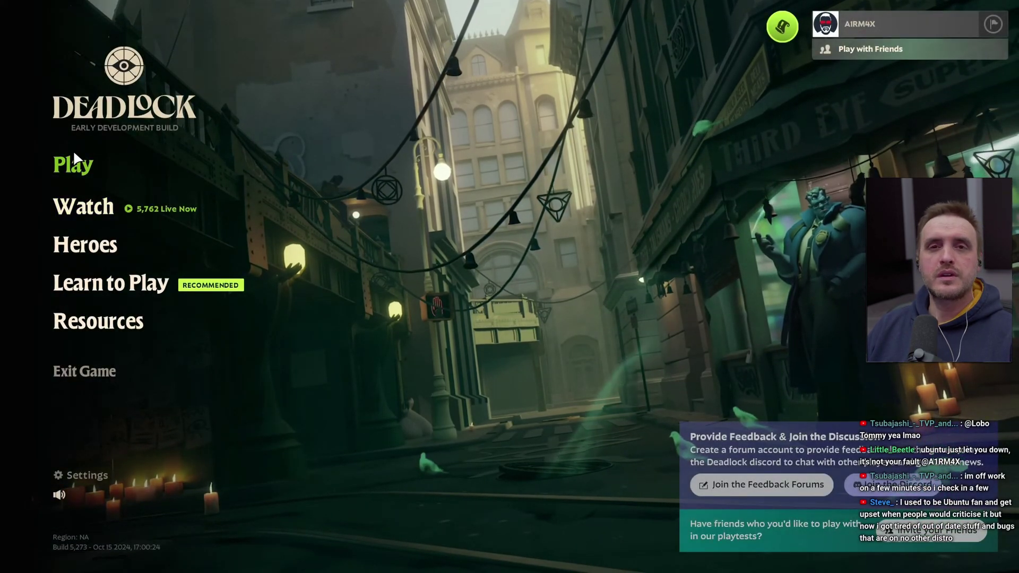
Step: Pick Vindicta from the Heroes roster and load her into Hero Sandbox
left_click(108, 248)
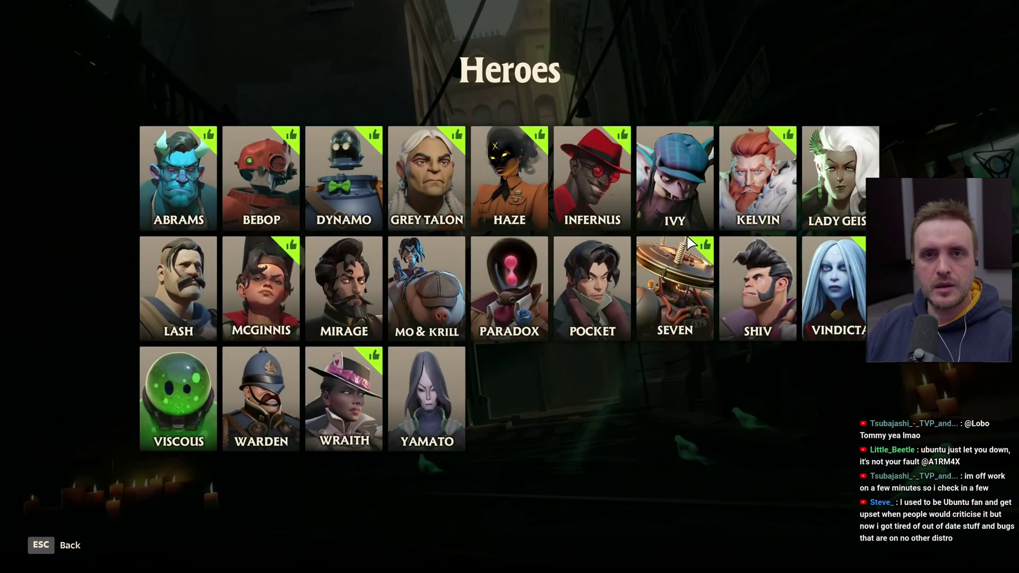
left_click(826, 289)
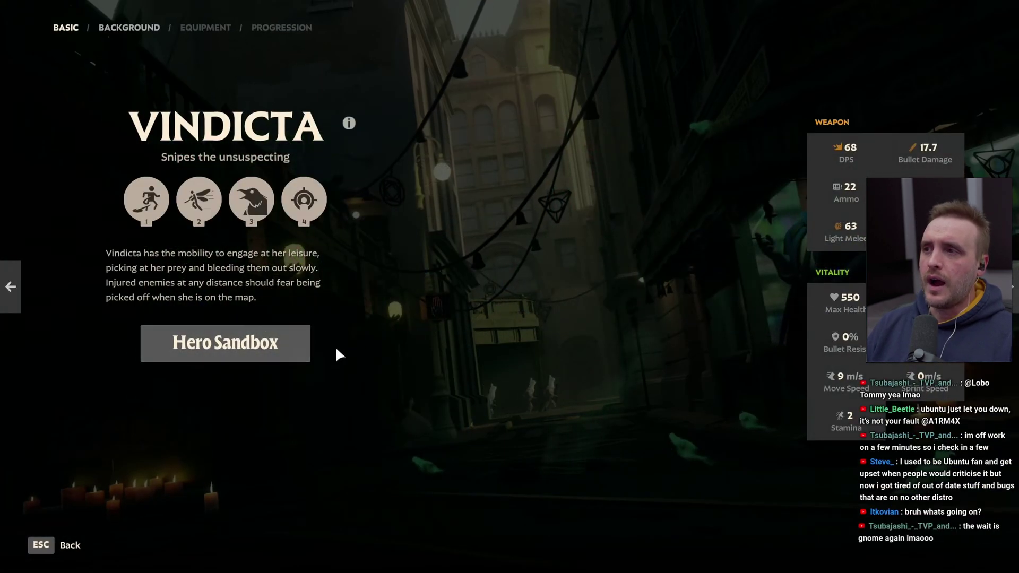
left_click(304, 336)
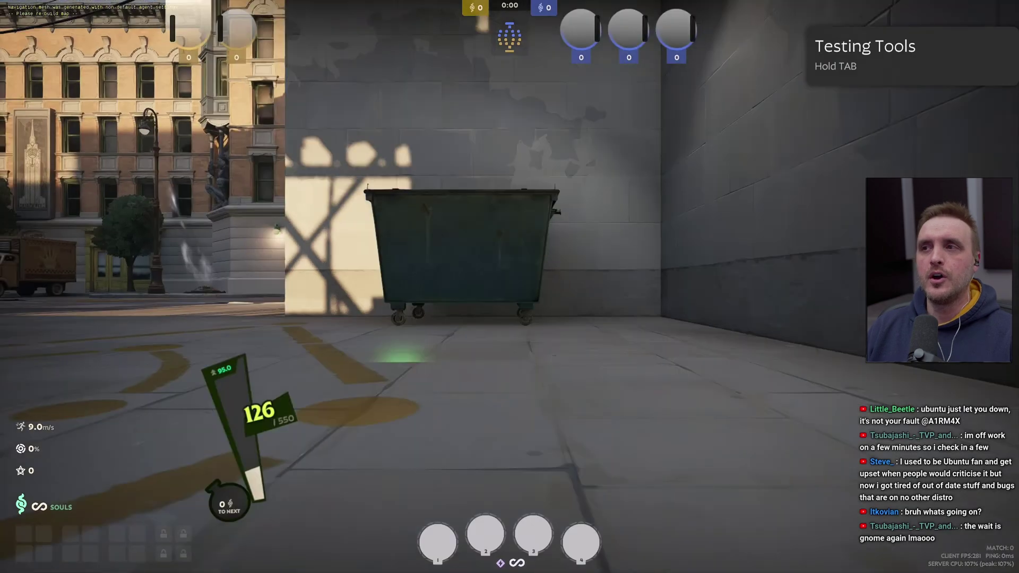
Step: Walk Vindicta around to the Curiosity Shop, then search App Center for 'obs'
key("w")
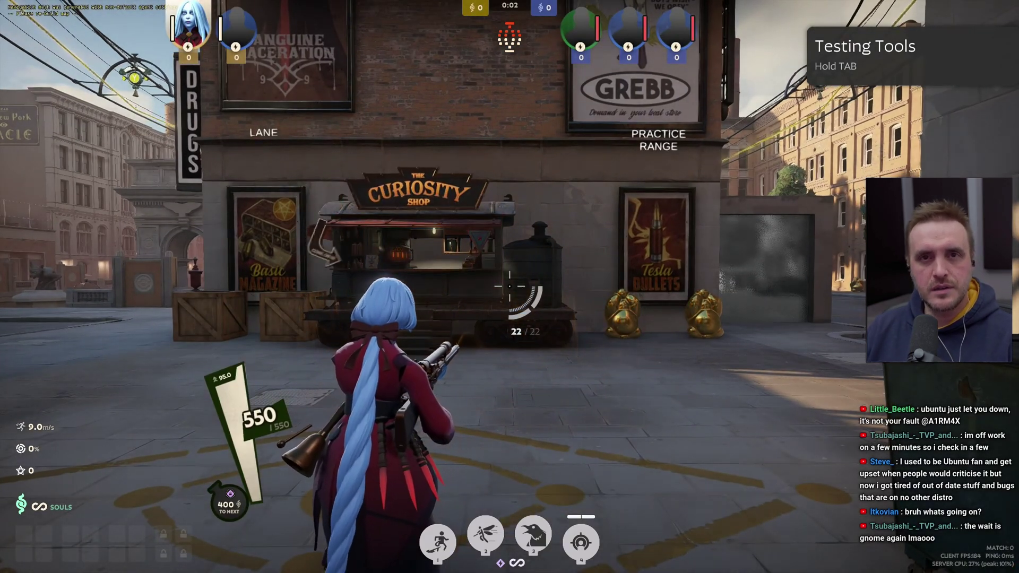
key("w")
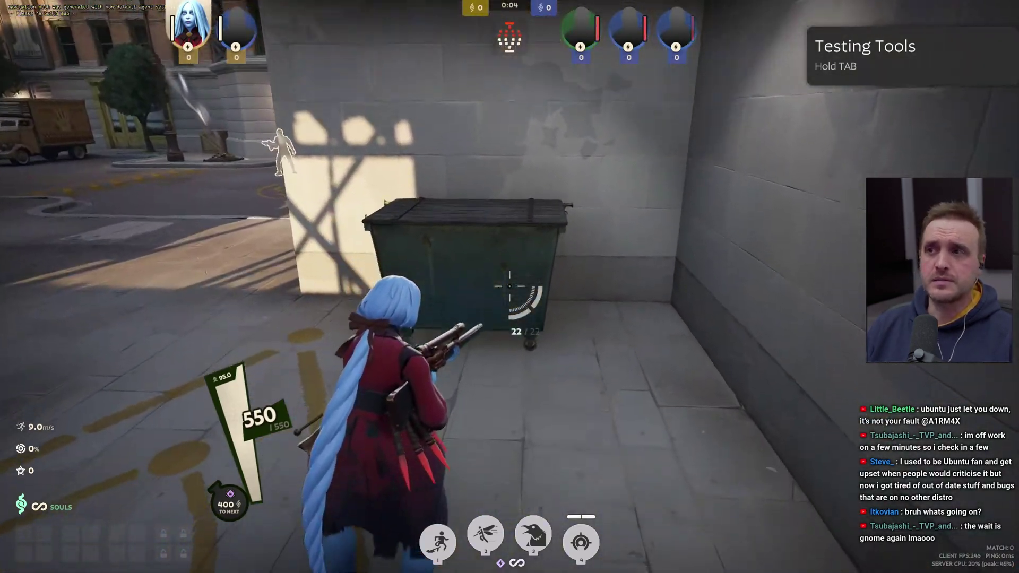
key("w")
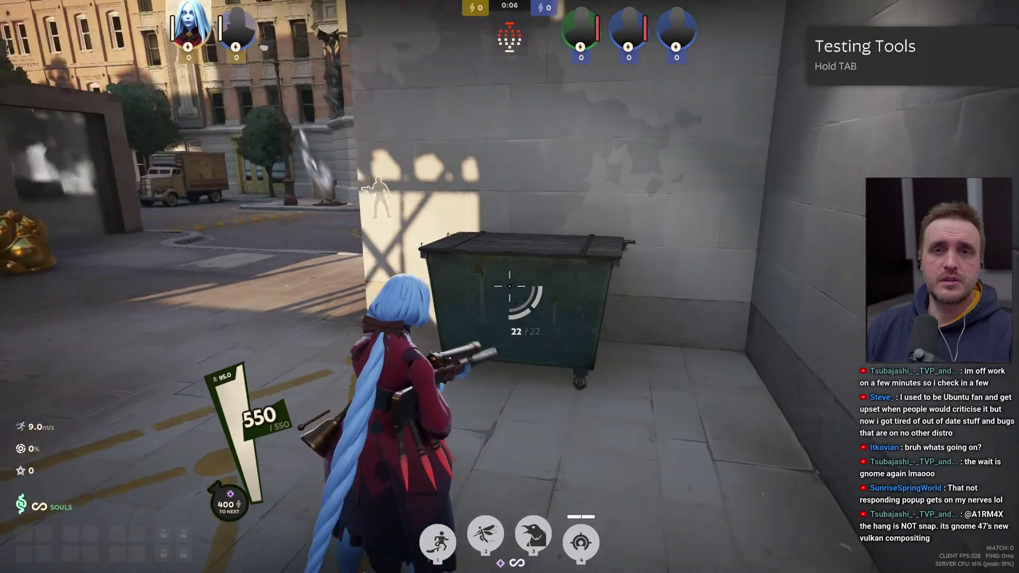
key("s")
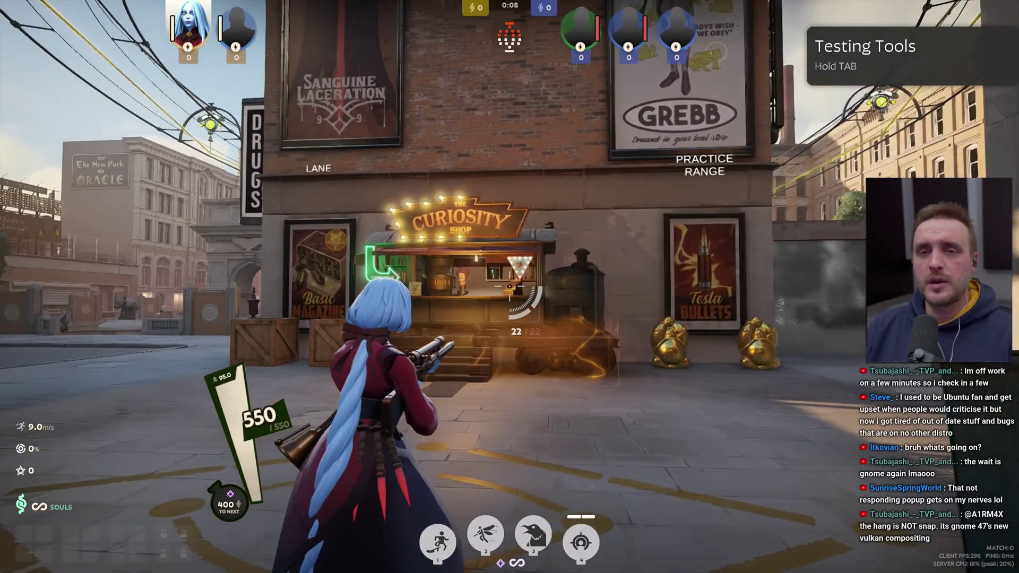
key("w")
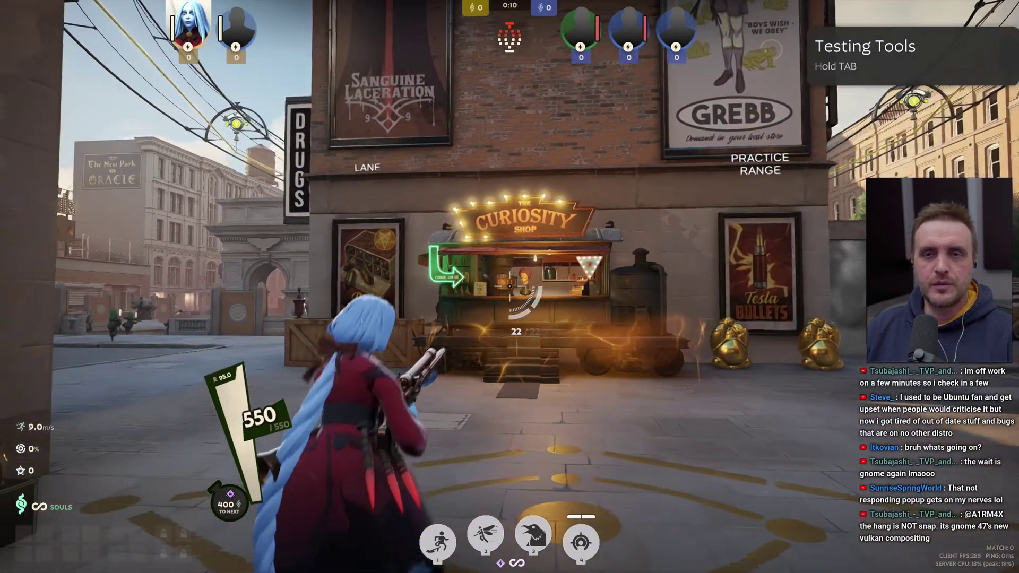
key("w")
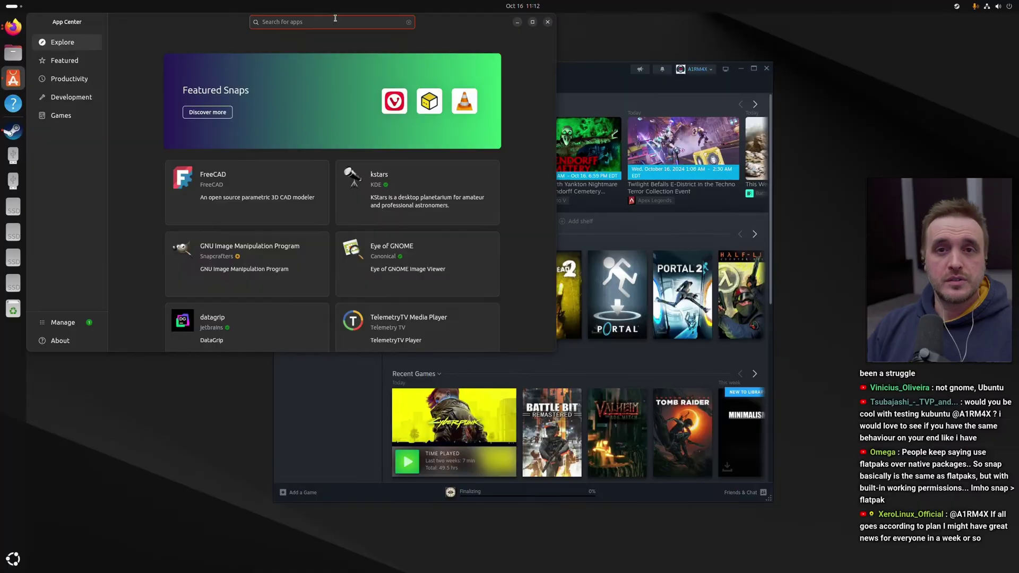
type("obs")
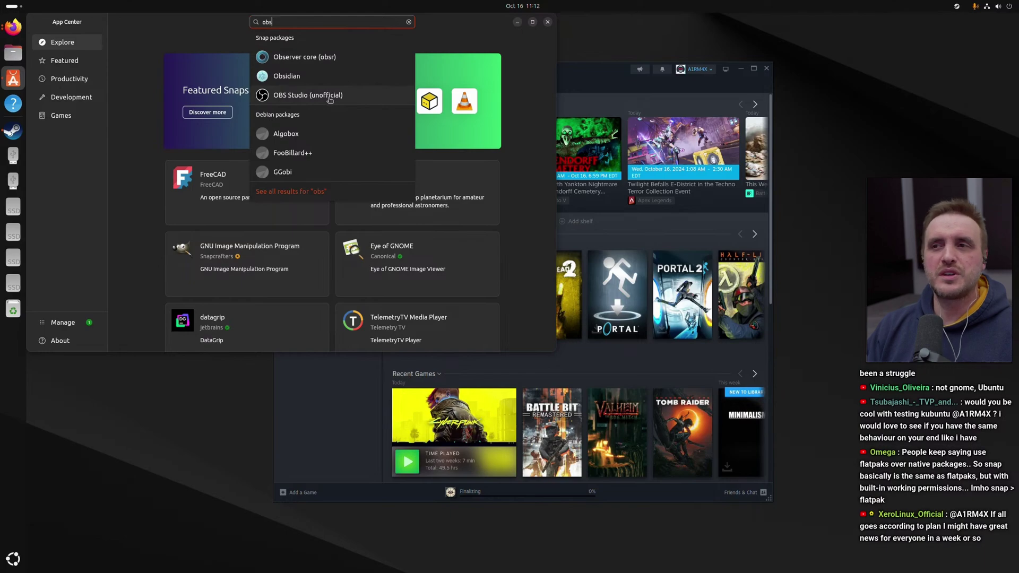
Step: Search 'obs studio', open OBS Studio (unofficial), and select the latest/candidate 30.2.3 channel
type("studio")
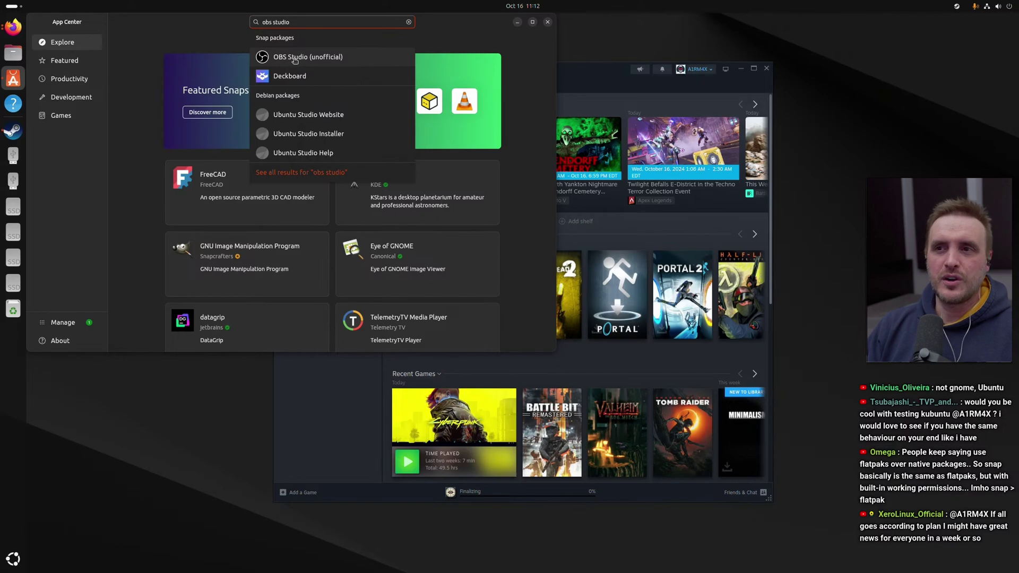
left_click(295, 58)
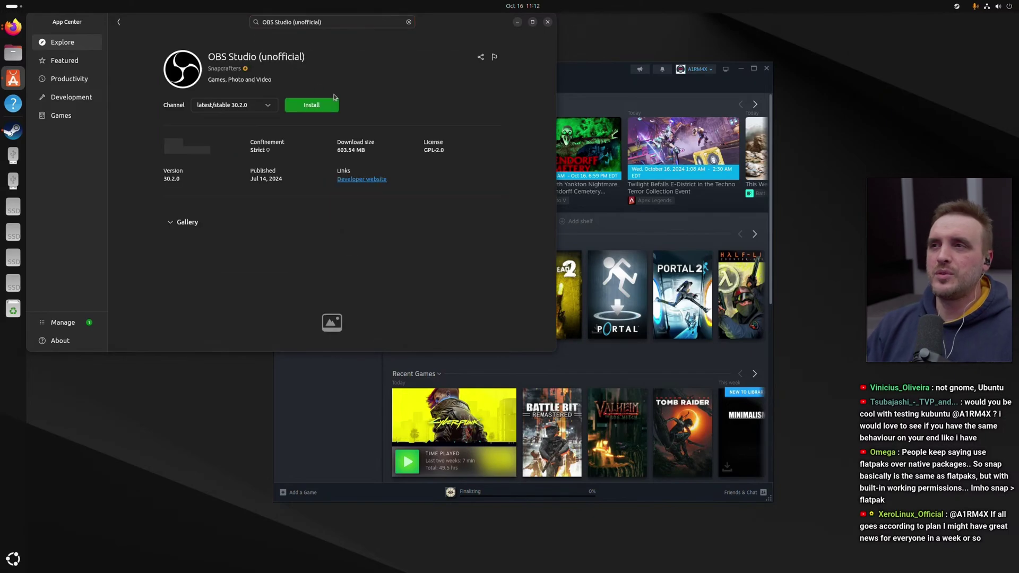
left_click(315, 109)
left_click(494, 351)
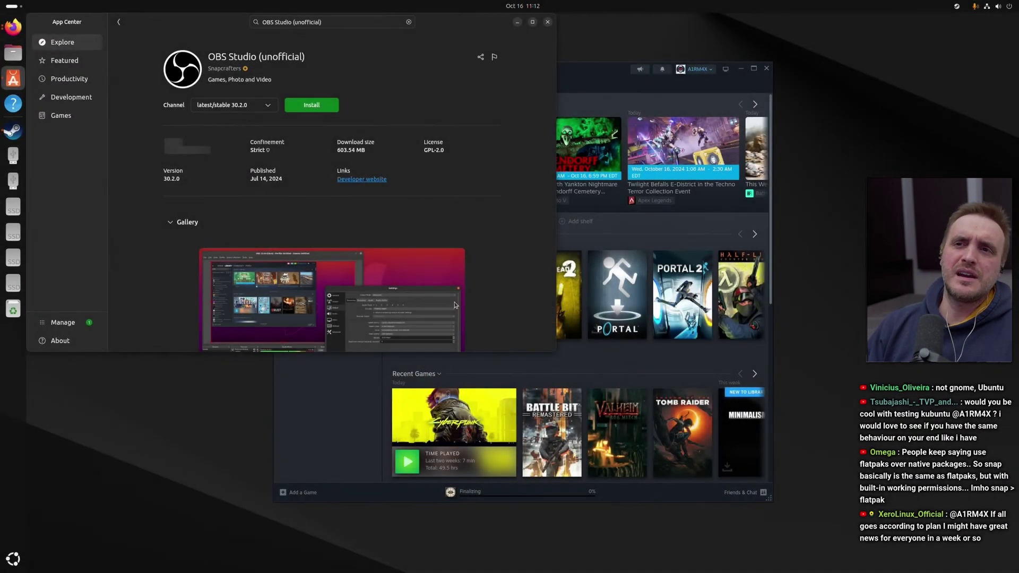
left_click(269, 107)
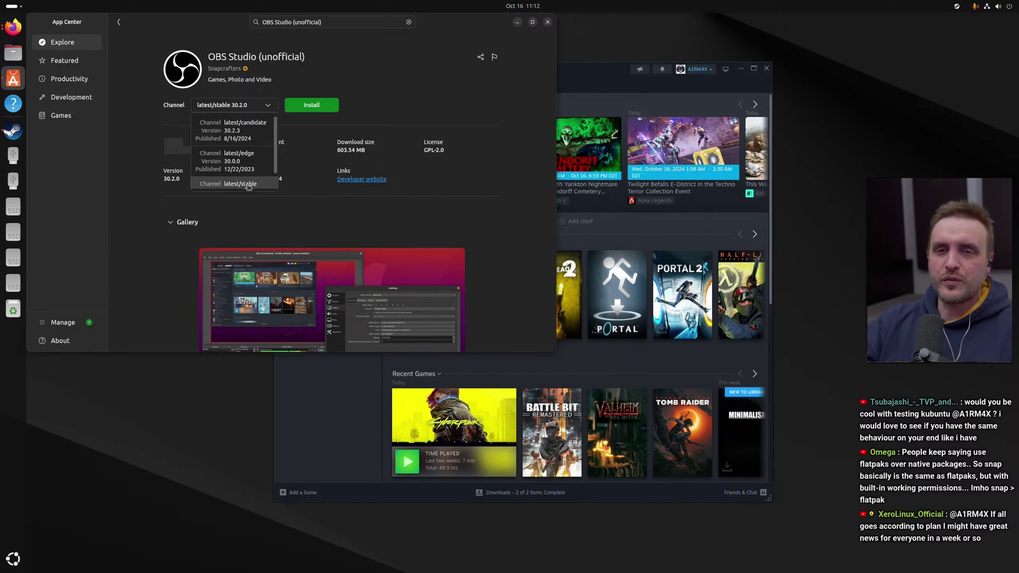
left_click(245, 130)
Step: Install OBS Studio from latest/candidate after entering the account password, then review the channel list
left_click(311, 107)
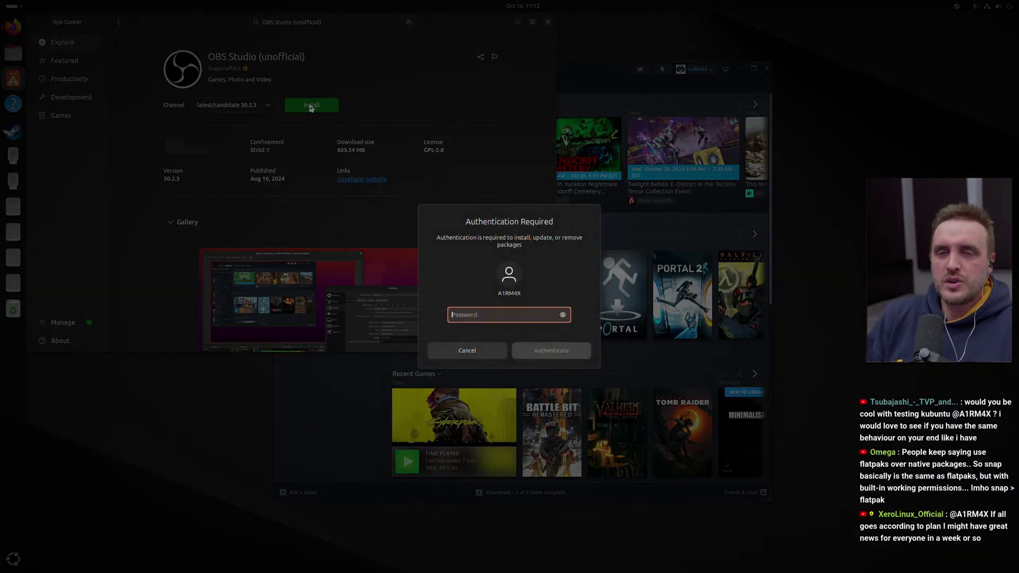
type("•••••••••")
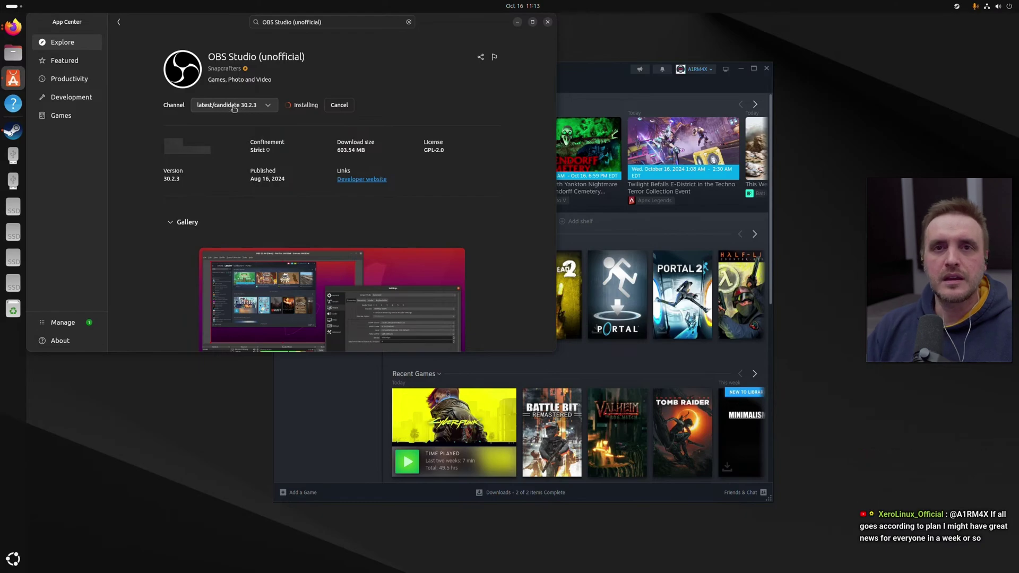
left_click(234, 107)
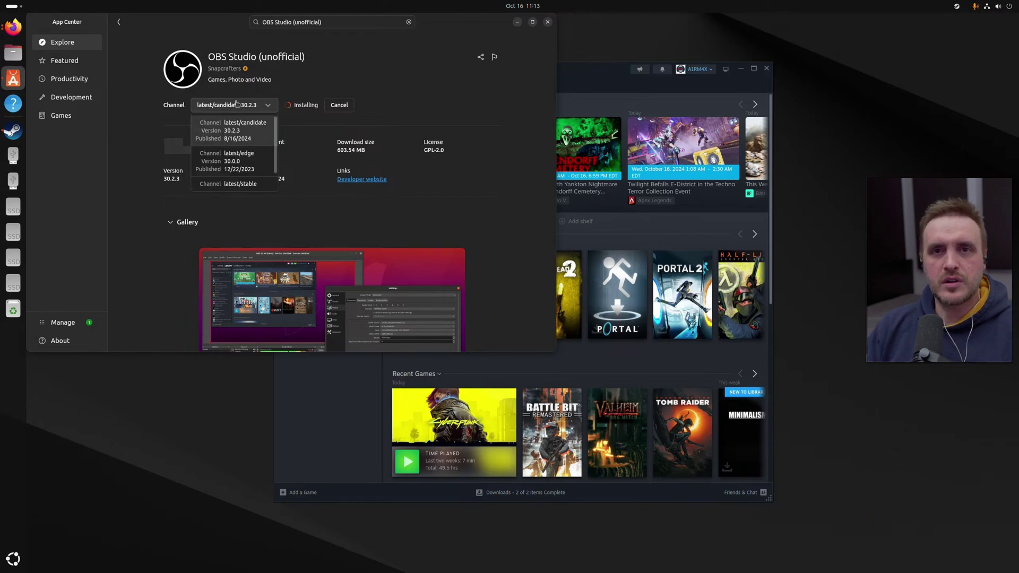
left_click(346, 70)
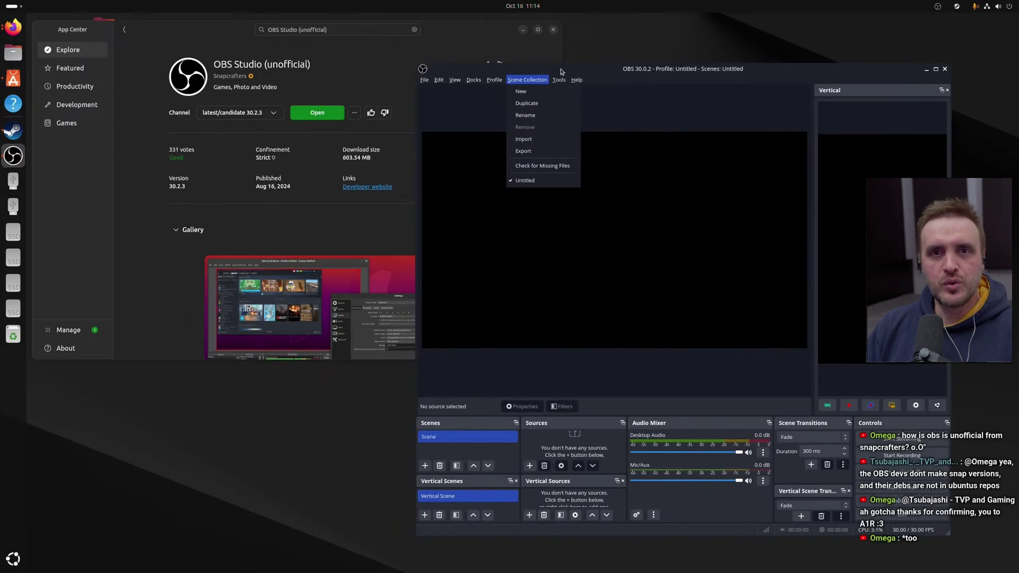
left_click(646, 92)
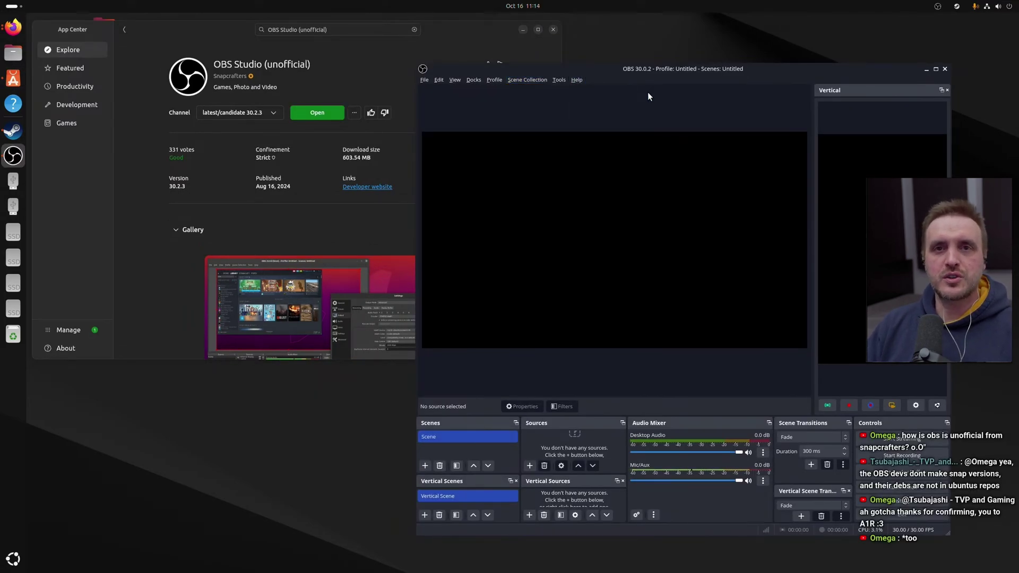